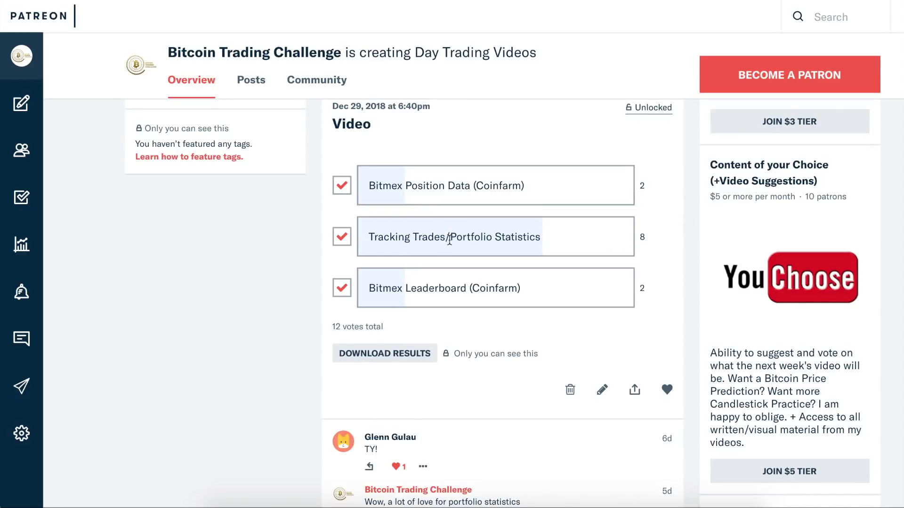
Withdraw the vote for Tracking Trades/Portfolio Statistics in the Video poll.
drag(445, 240, 539, 243)
click(347, 234)
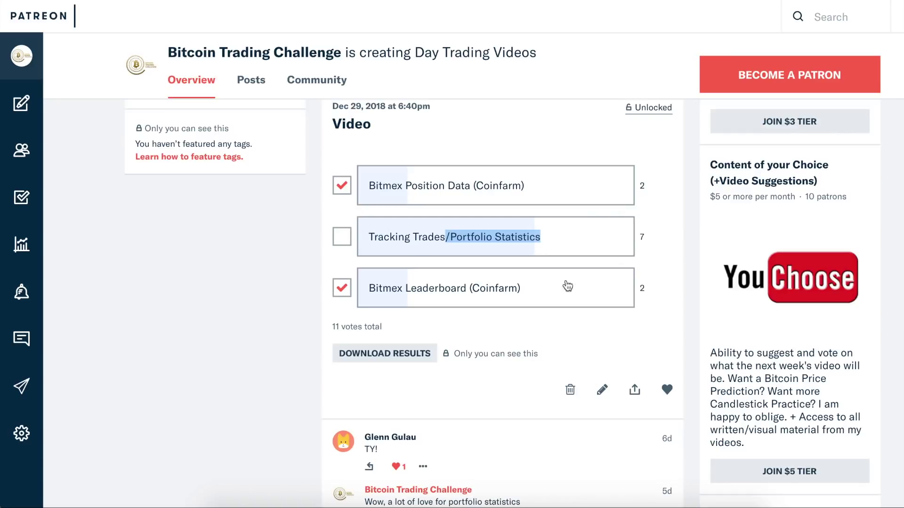
click(692, 248)
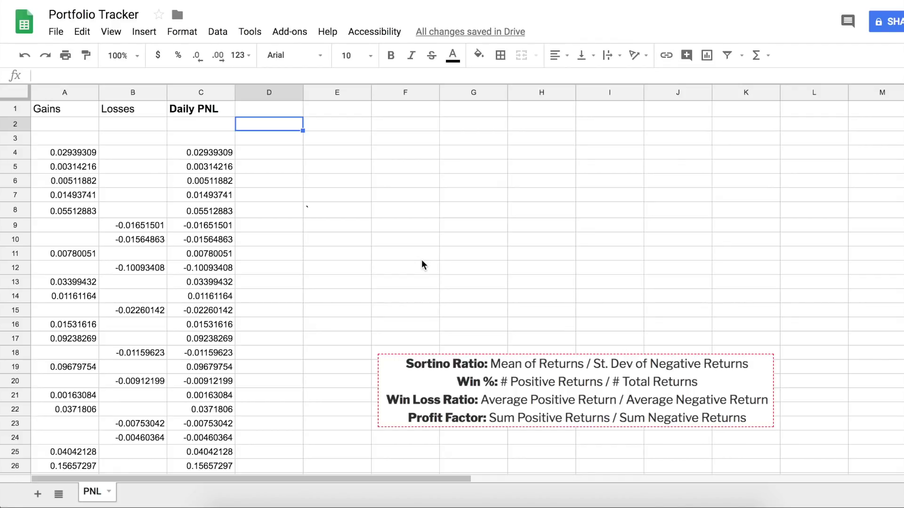
In the Google Sheets Portfolio Tracker, try replacing "Daily" with "Trade" in the C1 header, and undo the edit.
double_click(187, 111)
double_click(190, 108)
text(Trade)
click(259, 147)
key(ctrl+z)
click(238, 137)
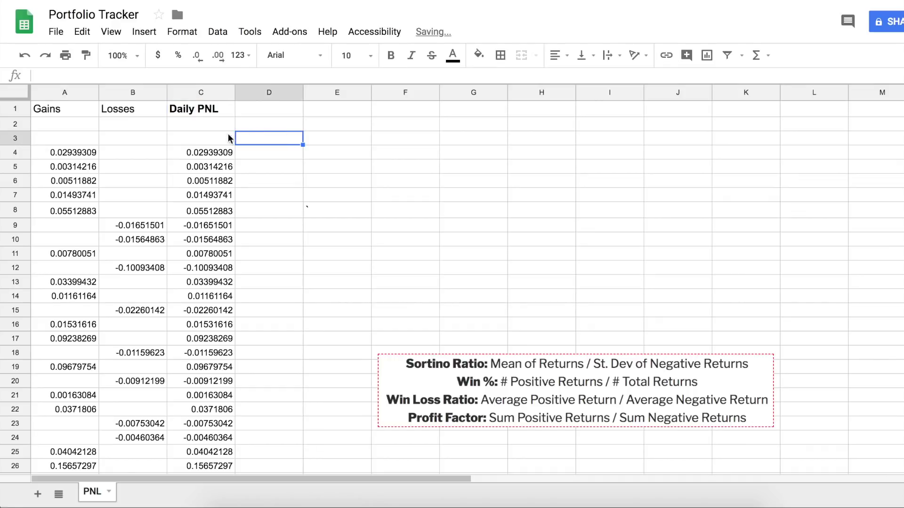
Select the Daily PNL values in C4:C28 and list their summary statistics.
scroll(210, 157, down, 2)
scroll(202, 414, up, 2)
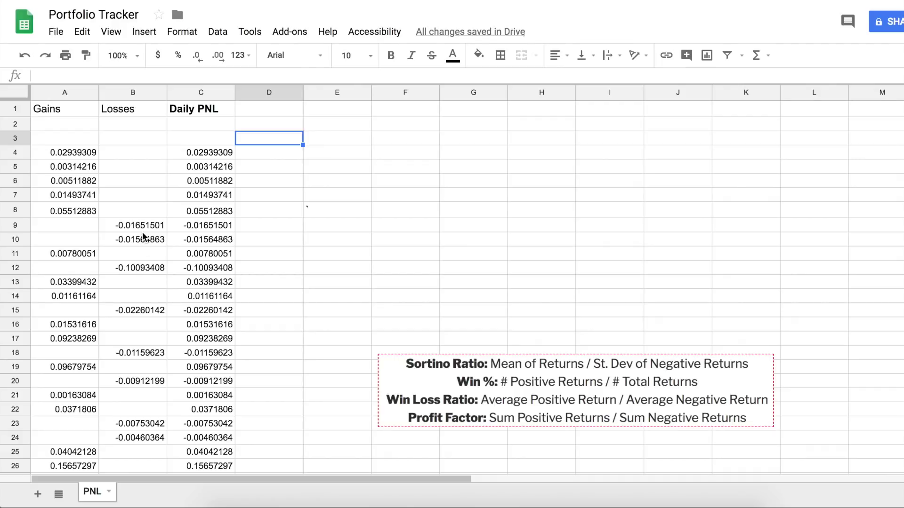
click(228, 156)
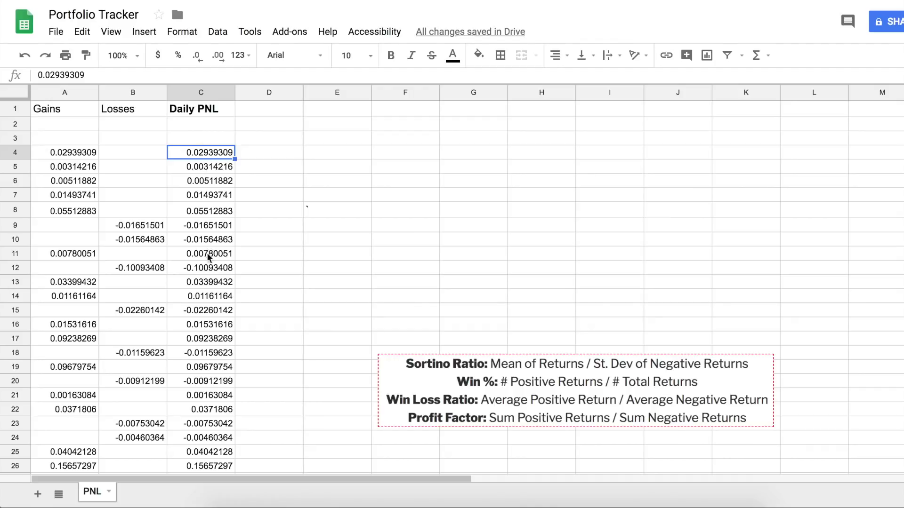
scroll(247, 302, down, 3)
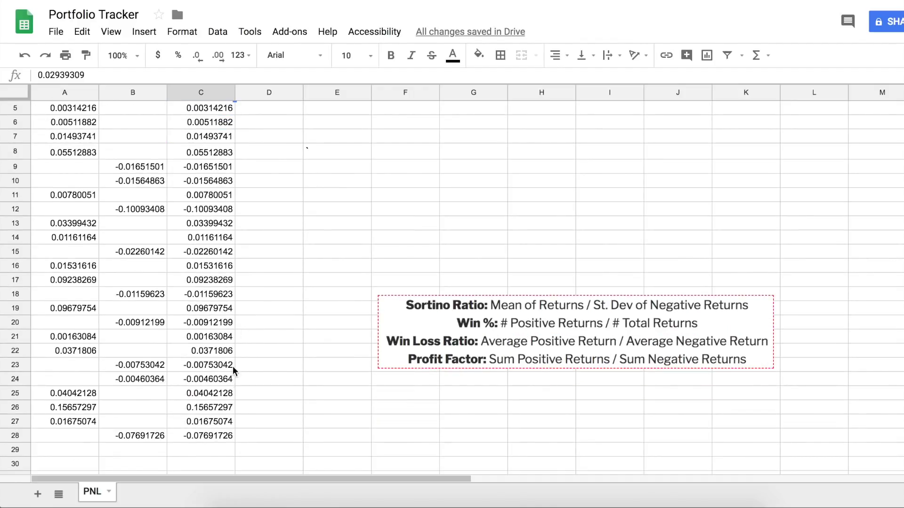
shift+click(216, 434)
scroll(245, 311, up, 3)
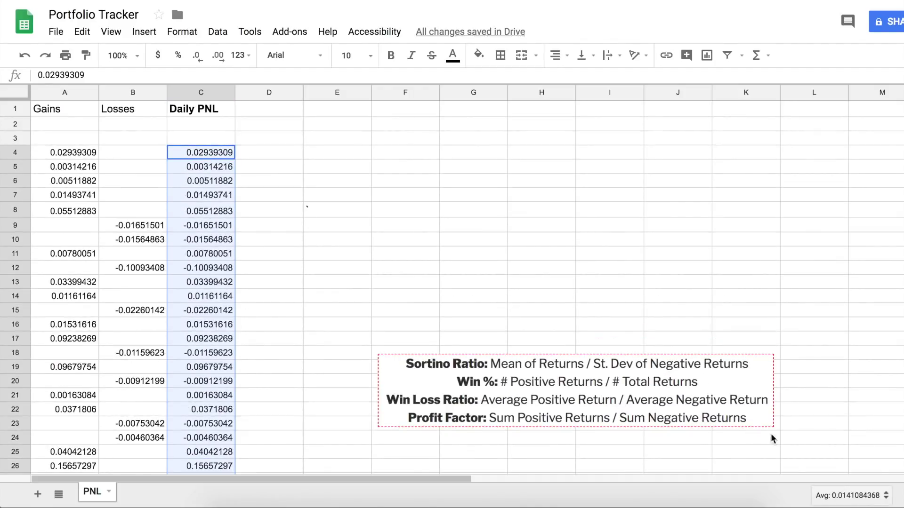
click(855, 499)
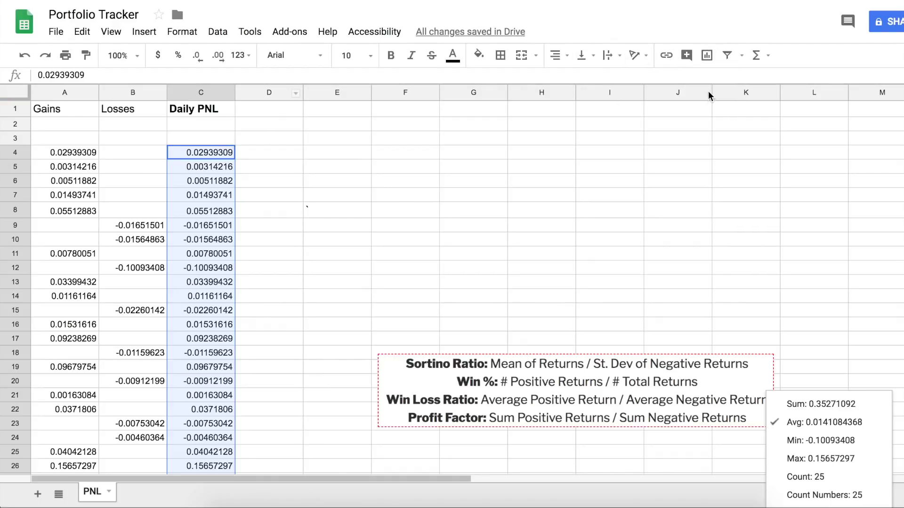
Insert a chart of the selected Daily PNL values, place it above the ratio definitions from column F, and make it a column chart.
click(706, 59)
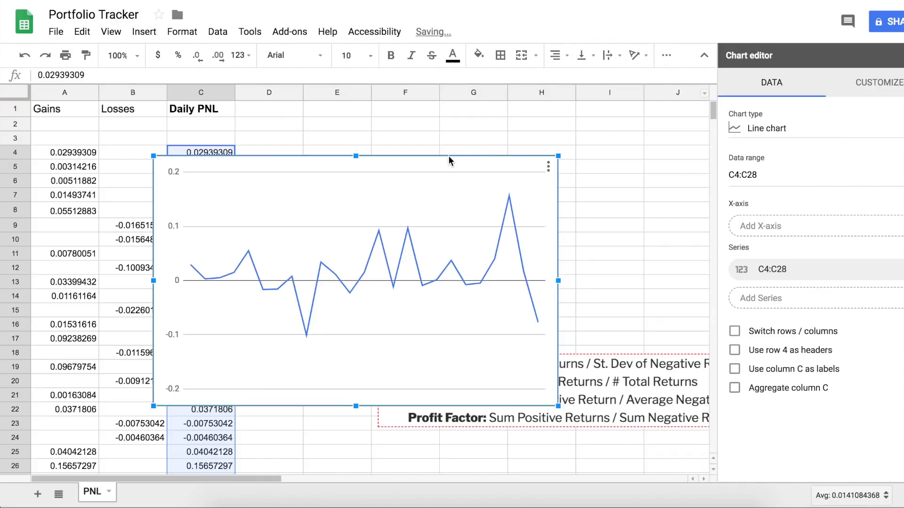
drag(589, 134, 673, 107)
click(795, 134)
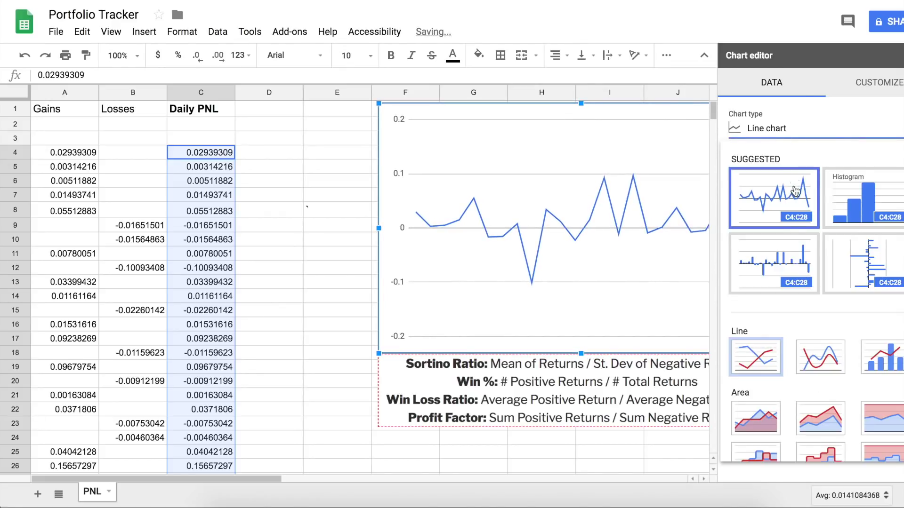
click(790, 256)
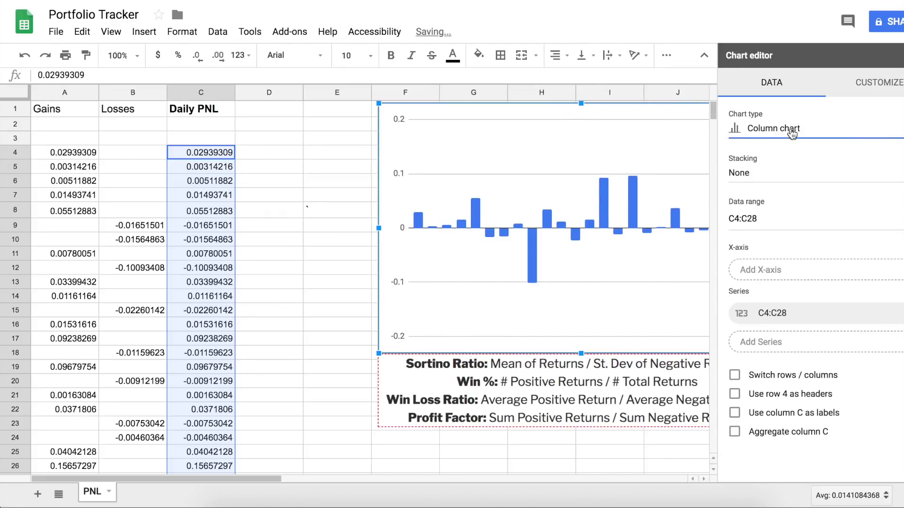
Try the histogram type for the chart, and switch it back to a column chart.
click(752, 127)
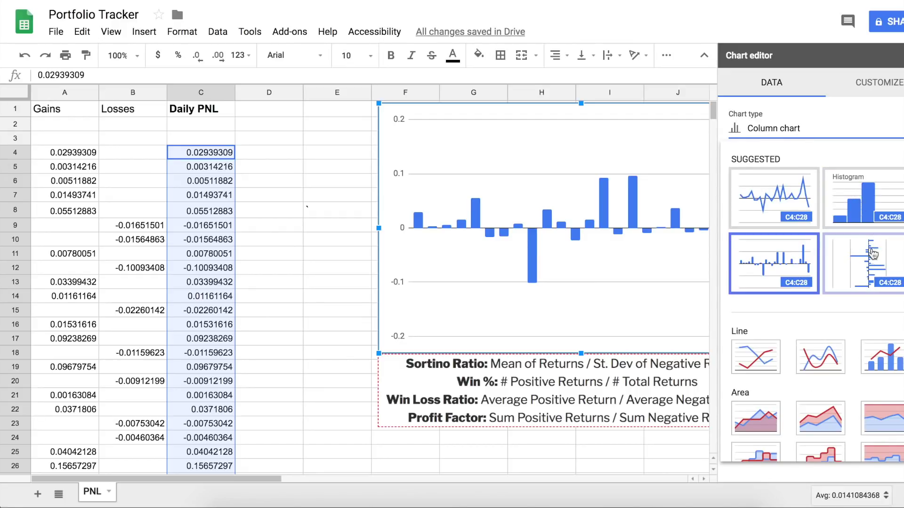
click(853, 215)
click(795, 135)
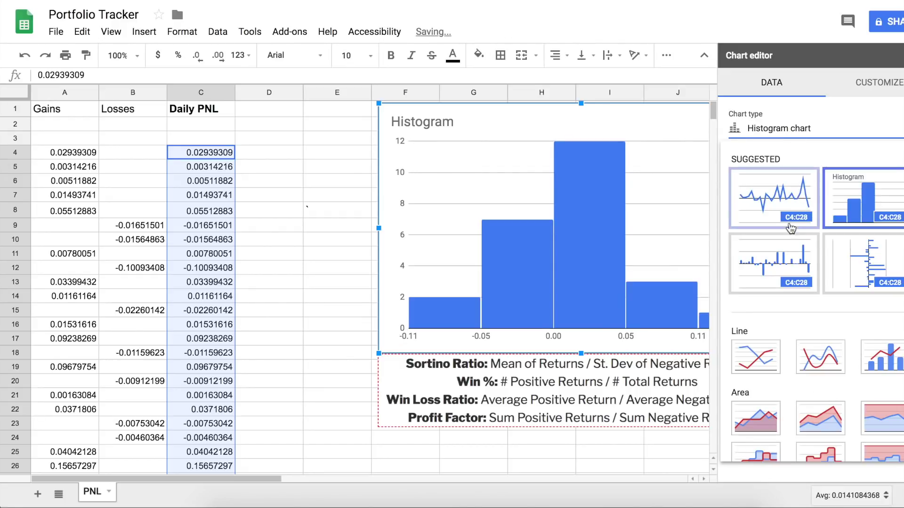
click(790, 260)
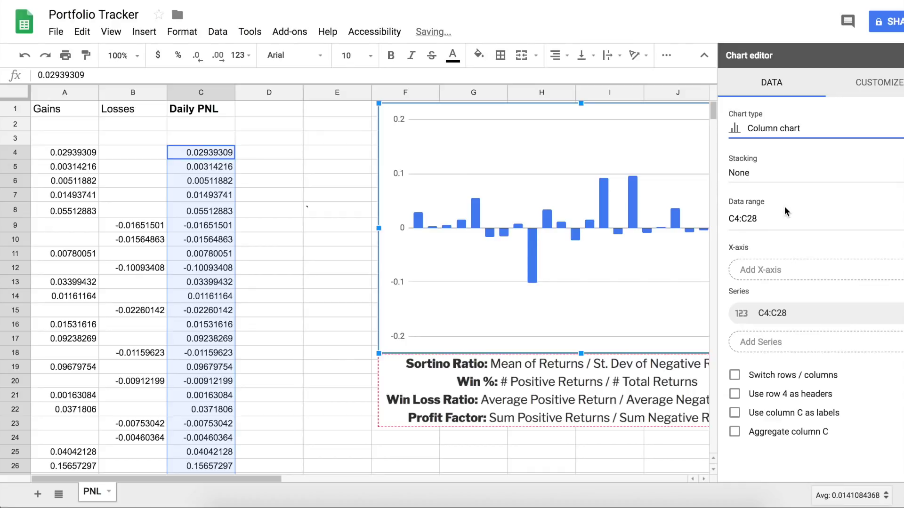
Title the column chart "Daily PNL" with black title text and close the chart editor.
click(862, 86)
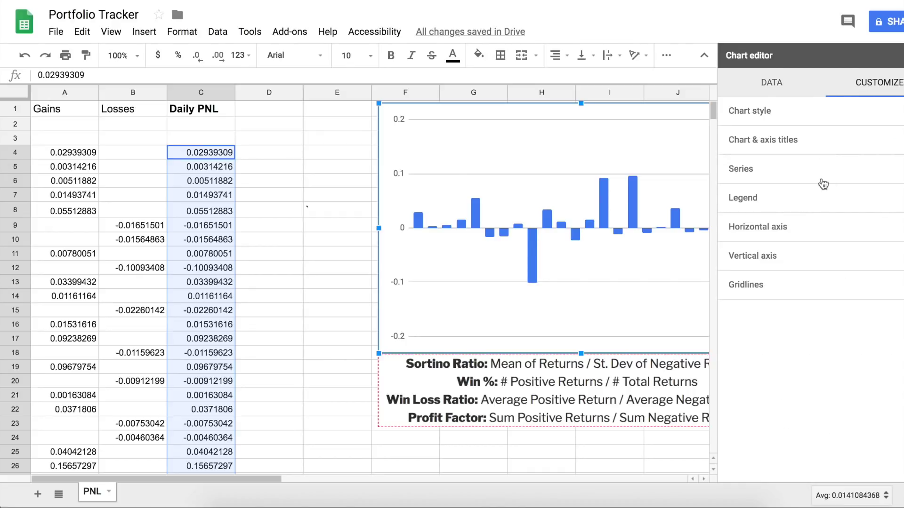
click(783, 140)
click(767, 203)
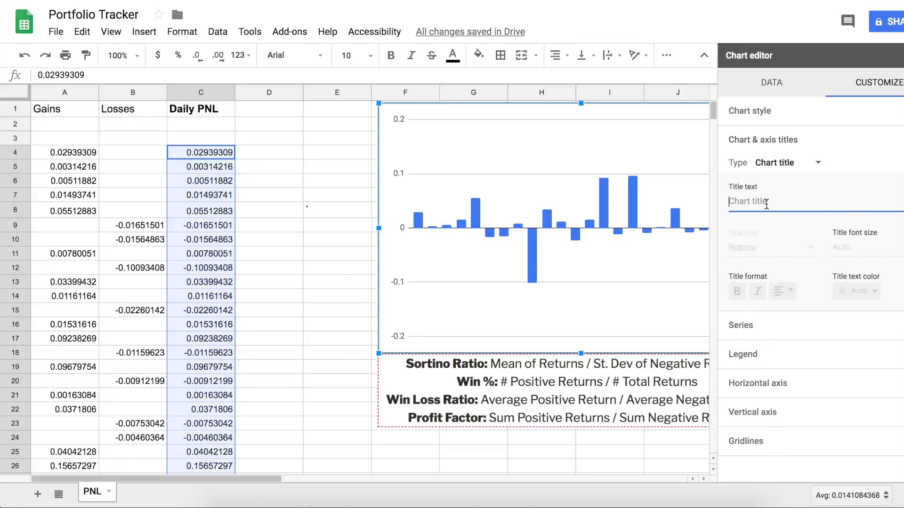
text(Daily PNL)
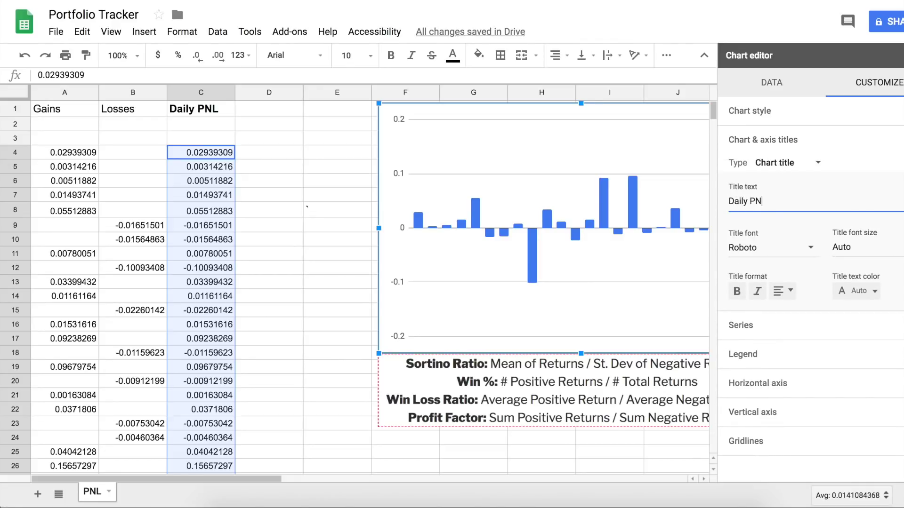
click(876, 291)
click(756, 333)
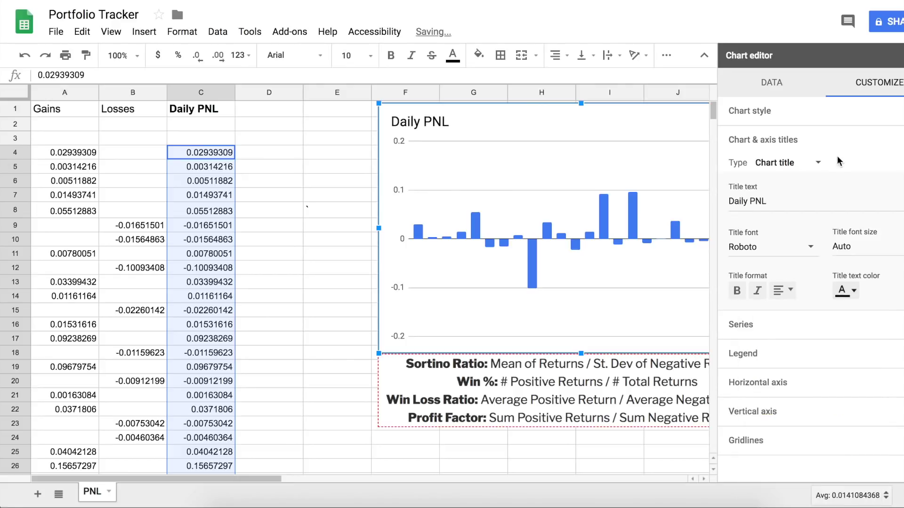
key(Escape)
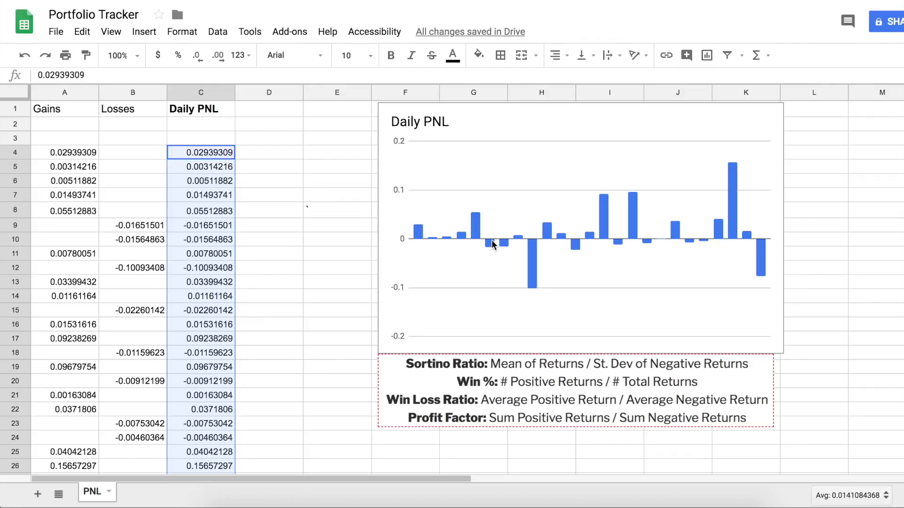
Examine the bars of the Daily PNL chart and the ratio definitions beneath it.
click(250, 149)
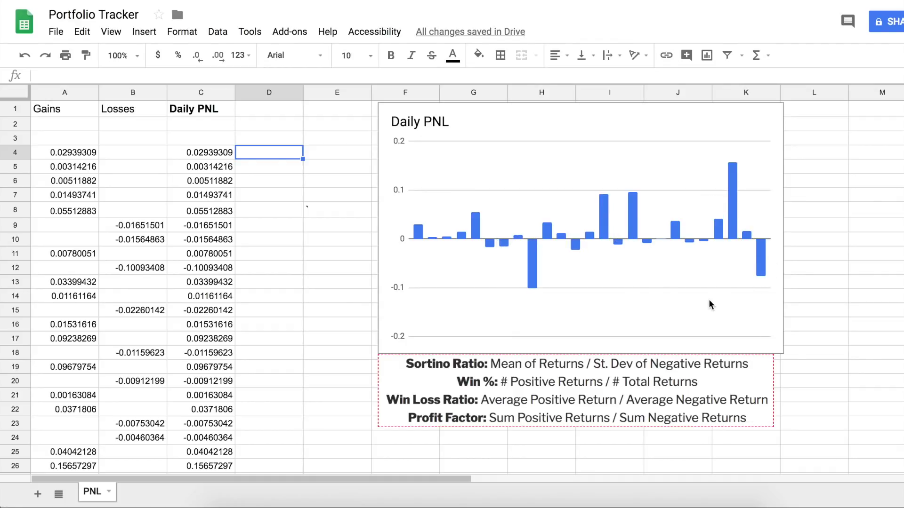
click(575, 266)
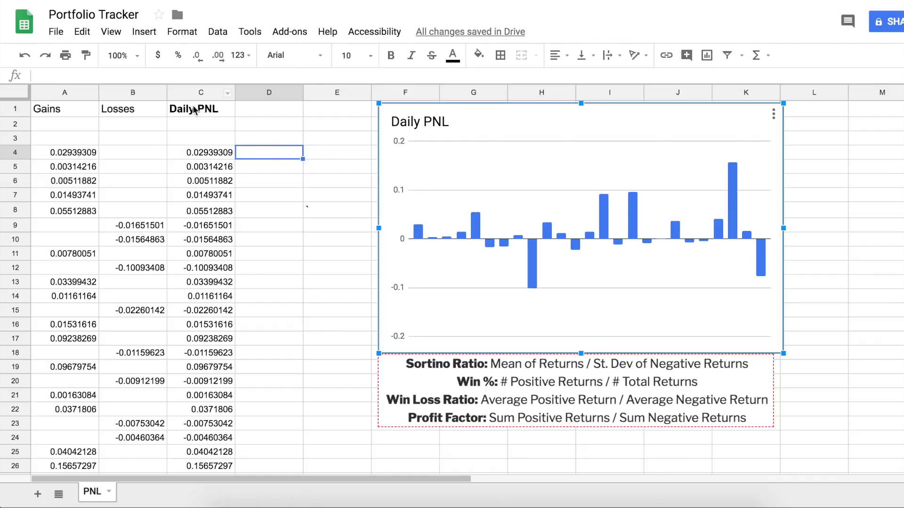
click(314, 150)
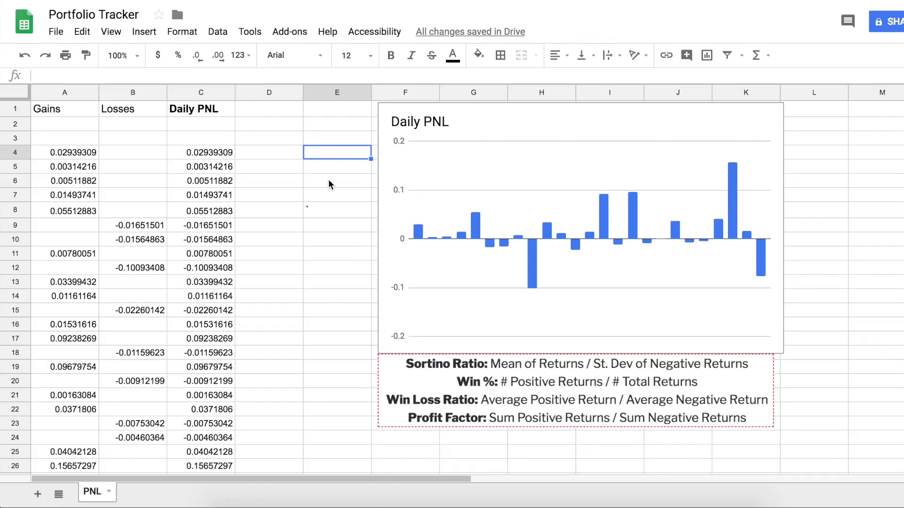
scroll(328, 183, down, 1)
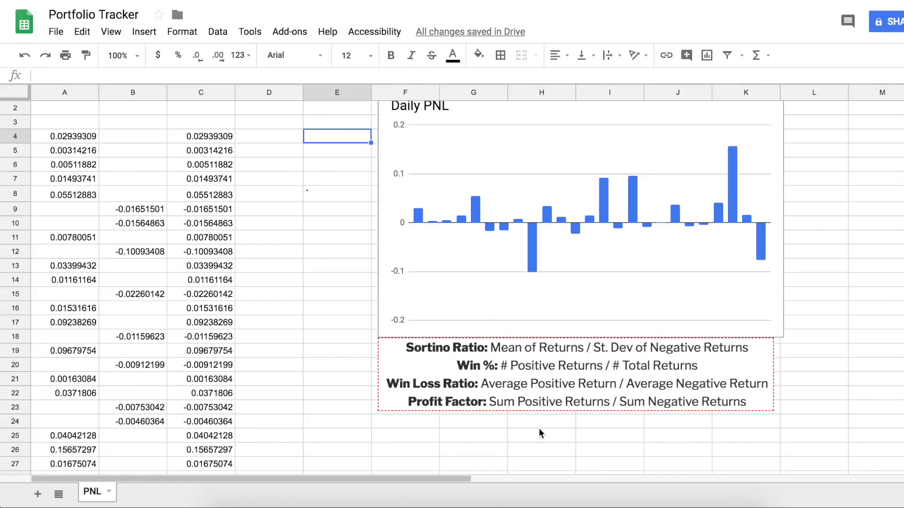
scroll(541, 442, down, 1)
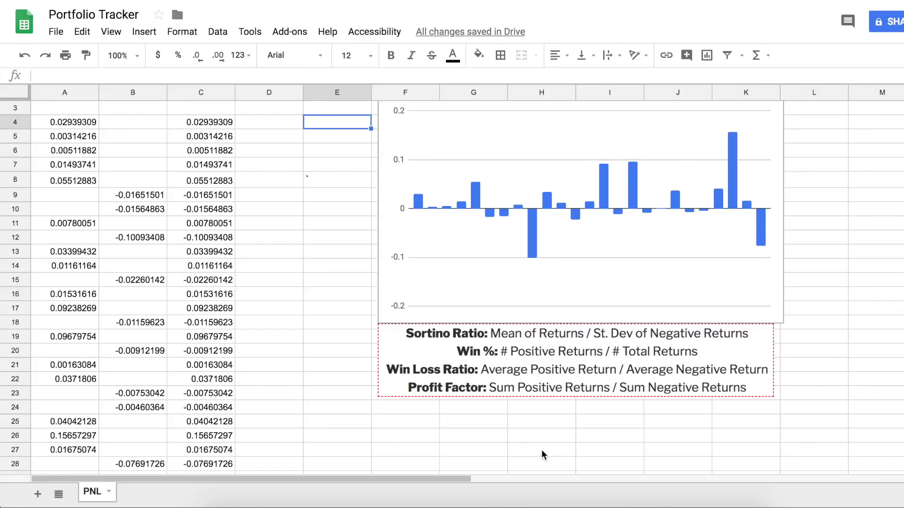
scroll(541, 452, up, 1)
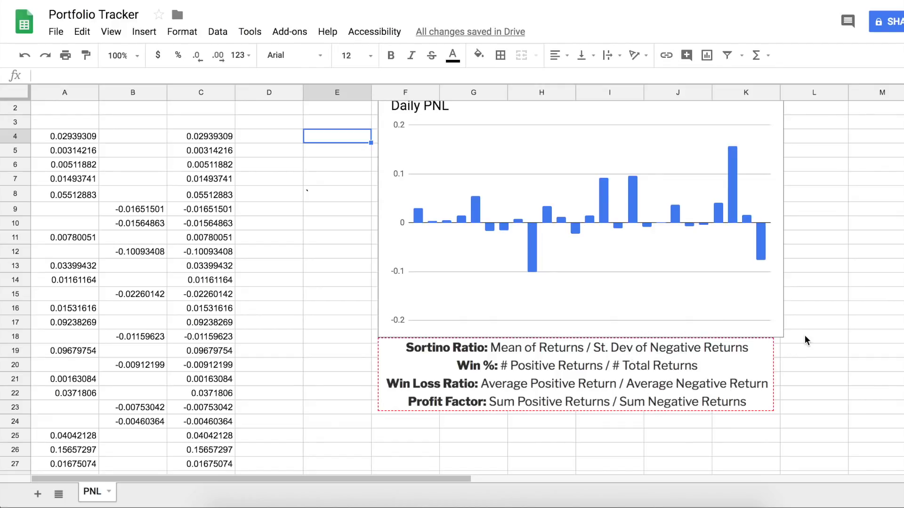
scroll(804, 336, up, 1)
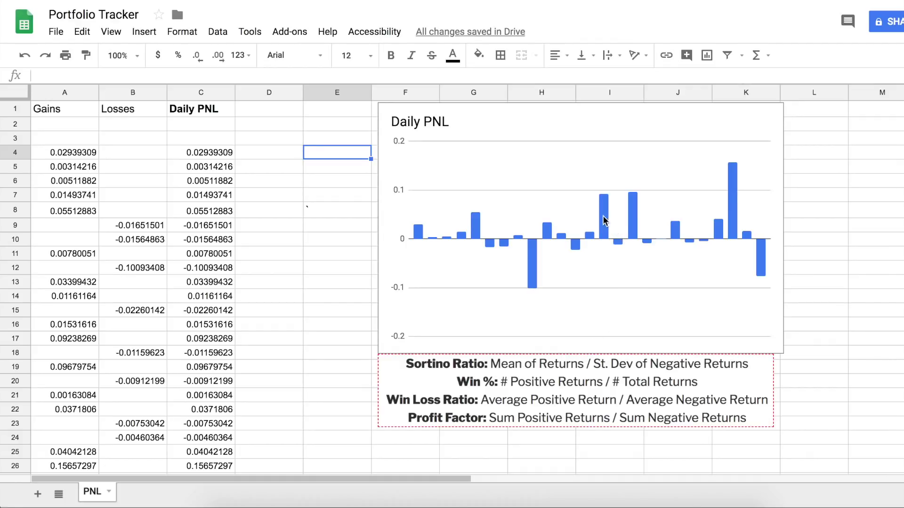
click(735, 182)
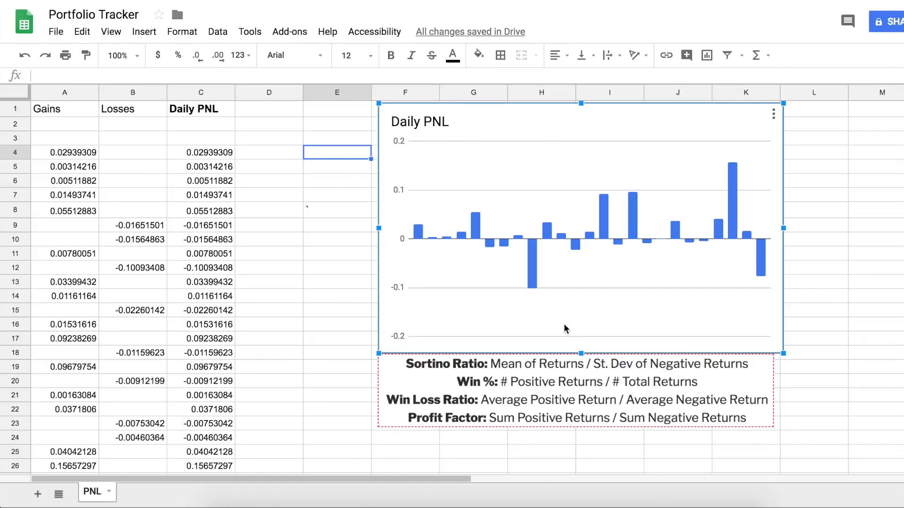
double_click(488, 254)
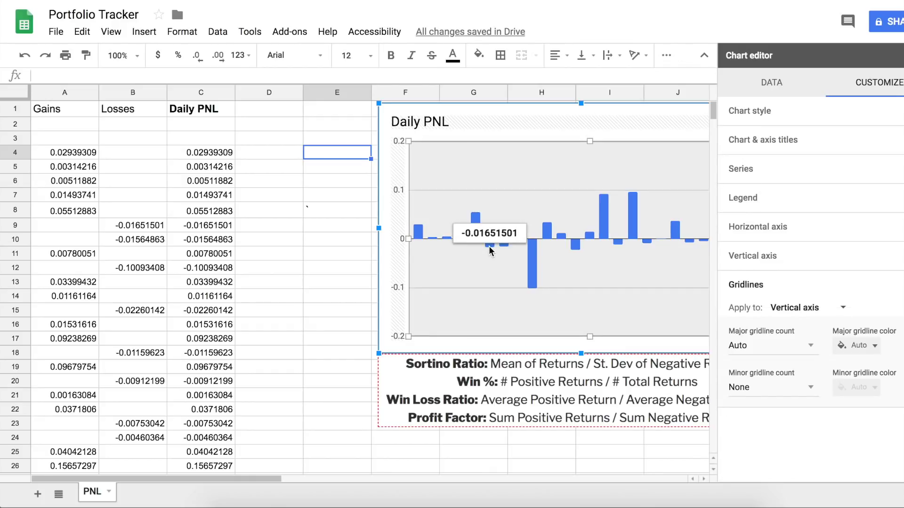
key(Escape)
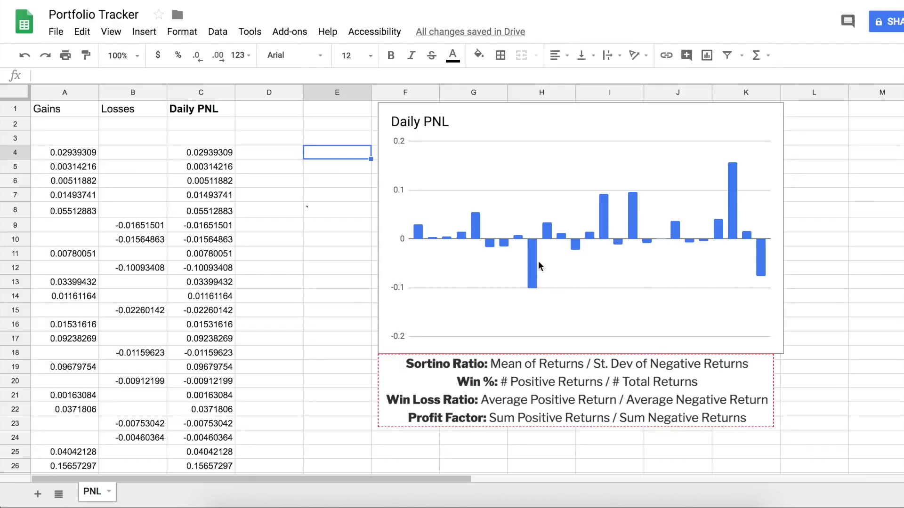
scroll(521, 429, down, 1)
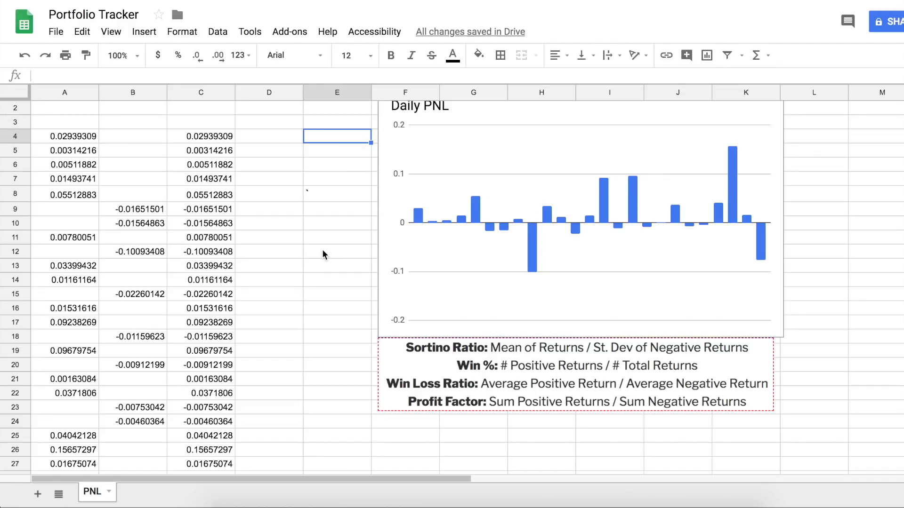
scroll(322, 250, up, 1)
Calculate the average of the Daily PNL values in C4:C28 and move the result to D30.
click(228, 156)
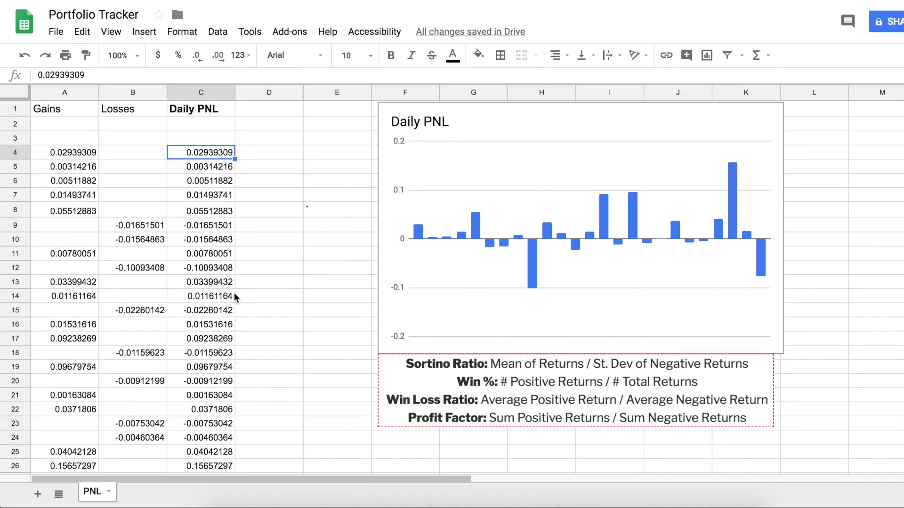
scroll(234, 292, down, 2)
scroll(201, 423, down, 2)
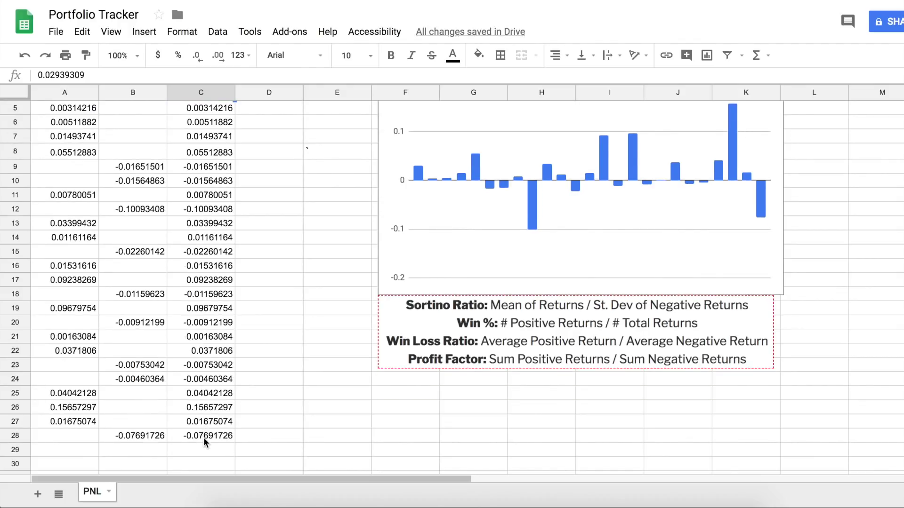
shift+click(204, 437)
scroll(281, 307, up, 2)
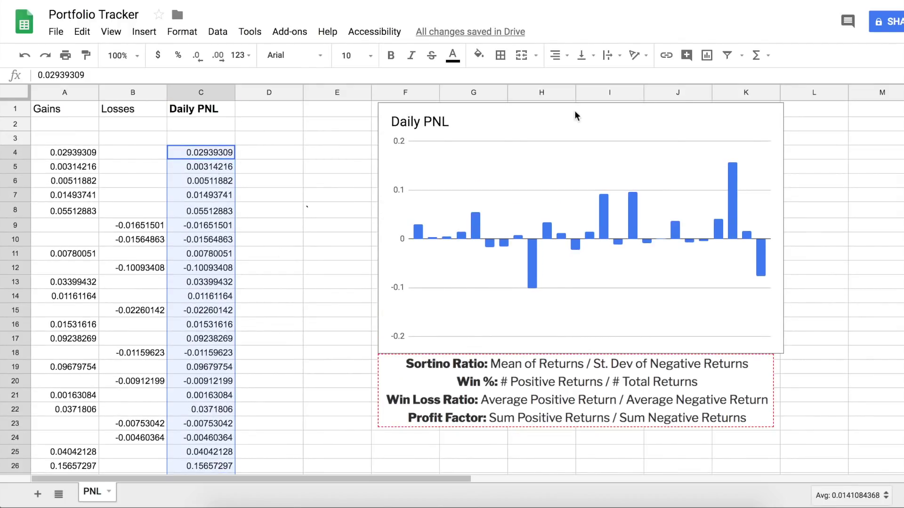
click(766, 57)
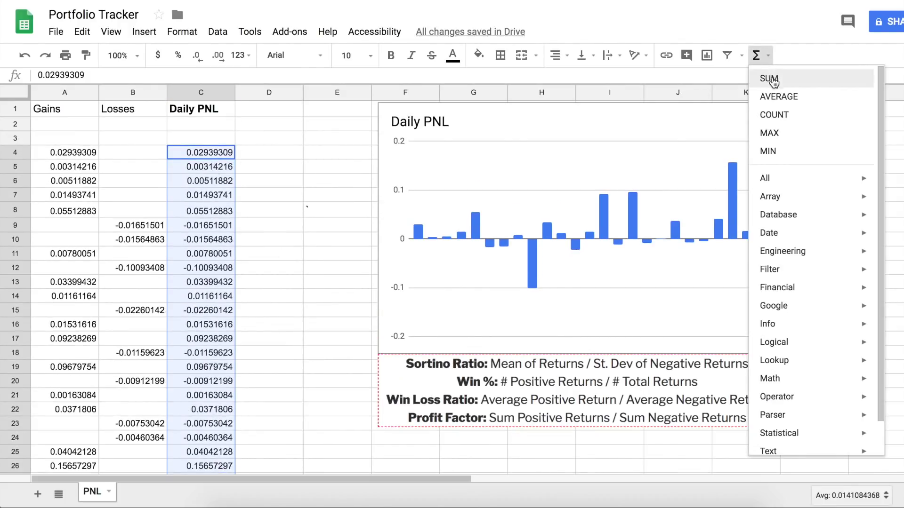
click(779, 97)
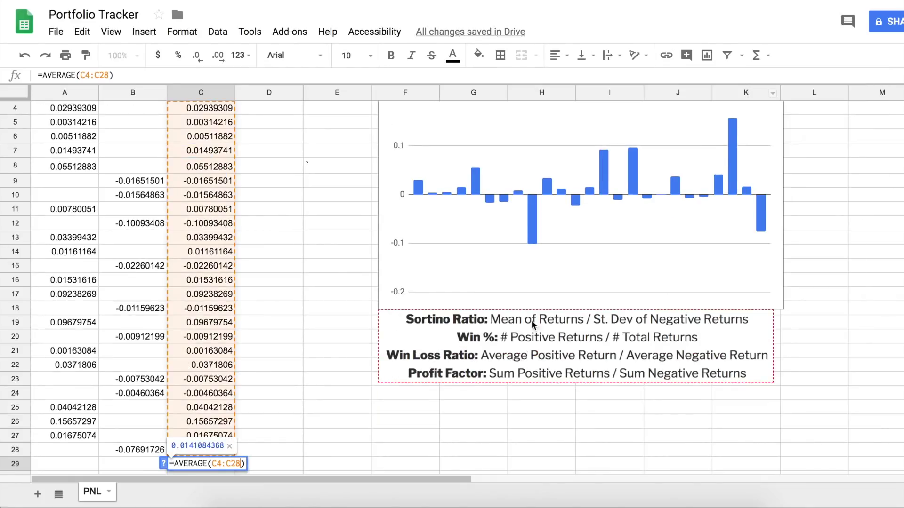
click(335, 312)
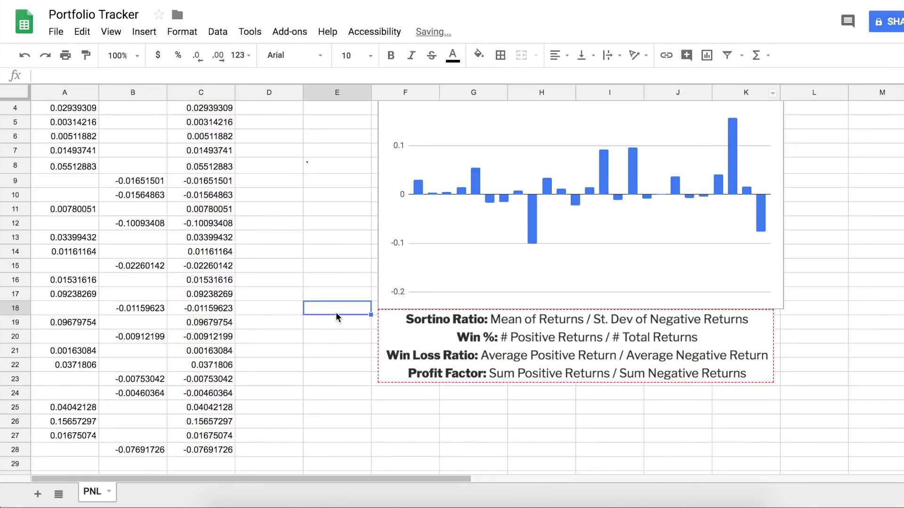
click(214, 464)
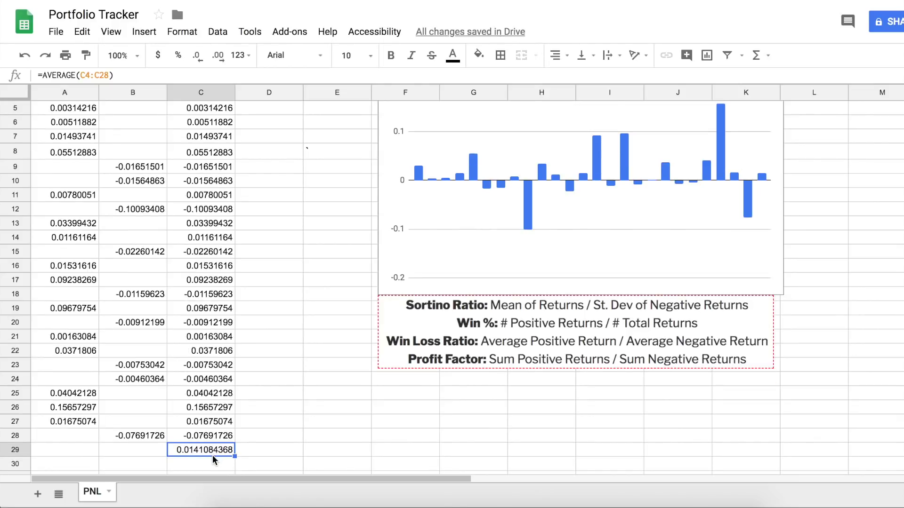
drag(212, 455, 300, 466)
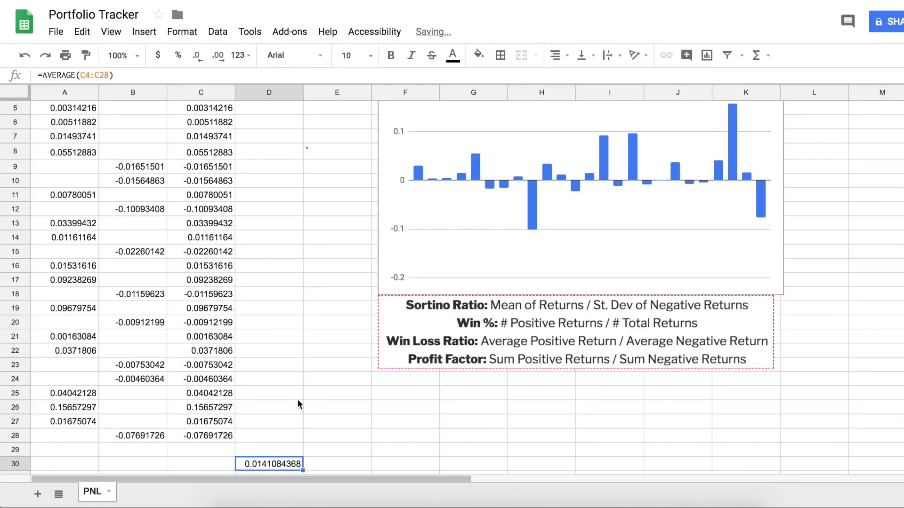
Calculate the standard deviation of the losses in B9:B28 with STDEV and move the result to E30.
scroll(138, 429, down, 2)
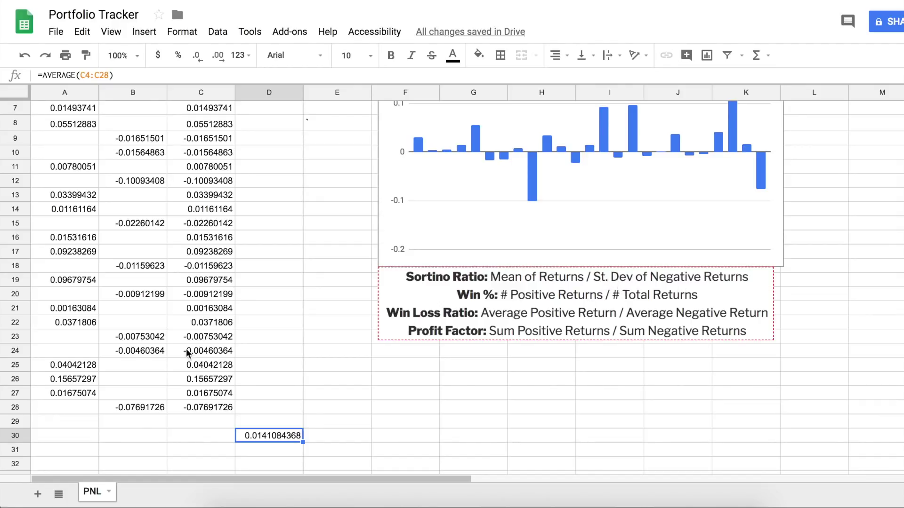
click(145, 408)
scroll(144, 397, up, 3)
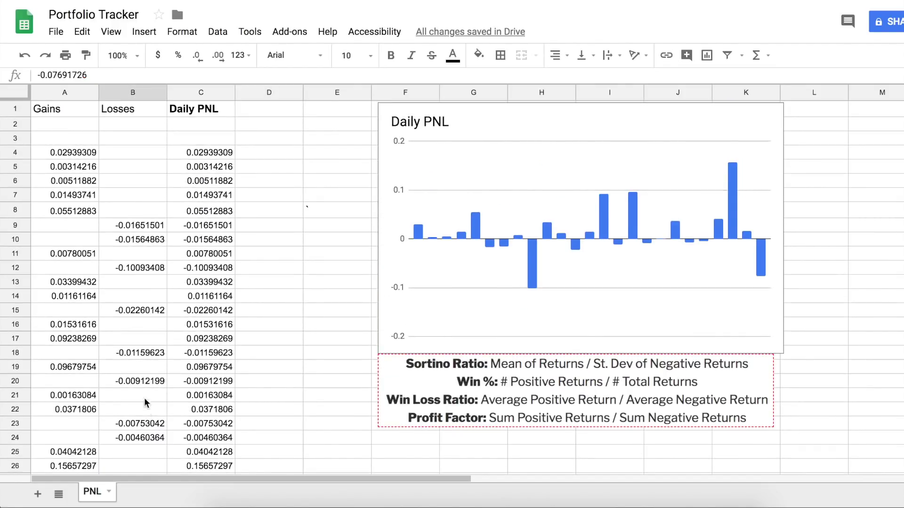
shift+click(151, 225)
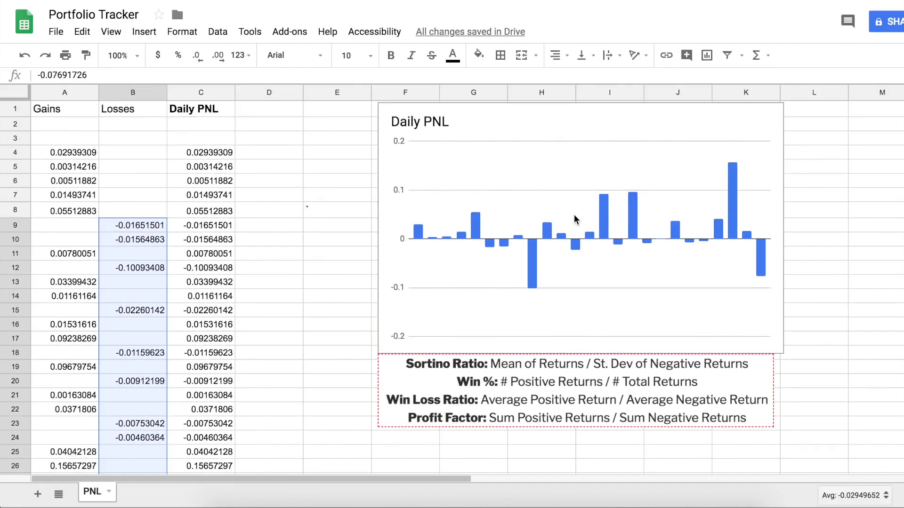
click(756, 55)
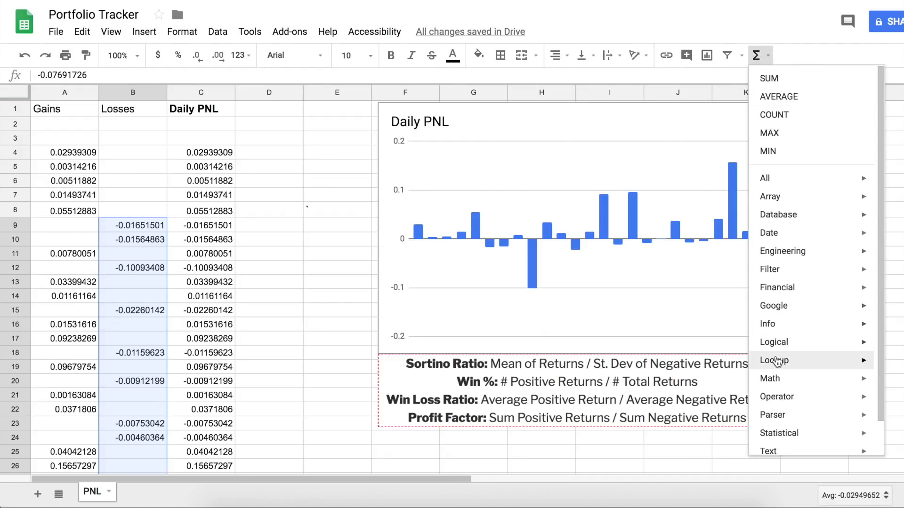
mouse_move(781, 433)
scroll(706, 438, down, 10)
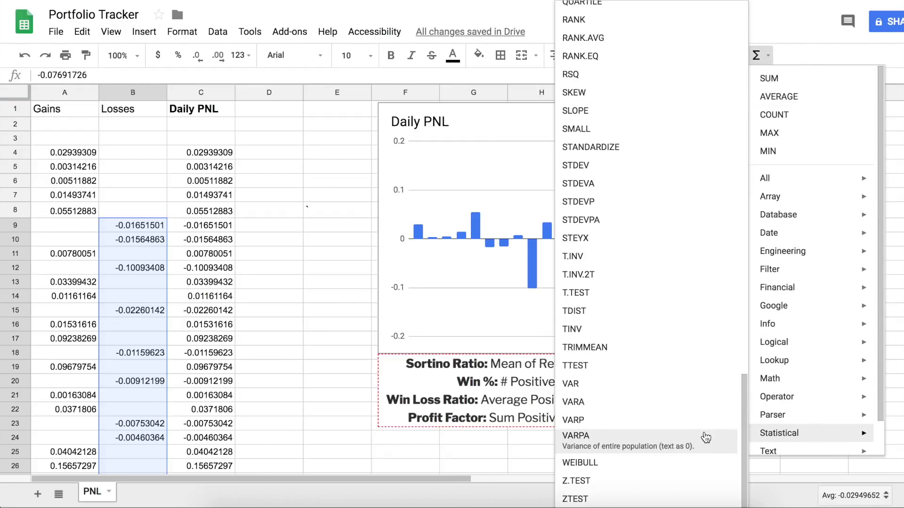
click(594, 175)
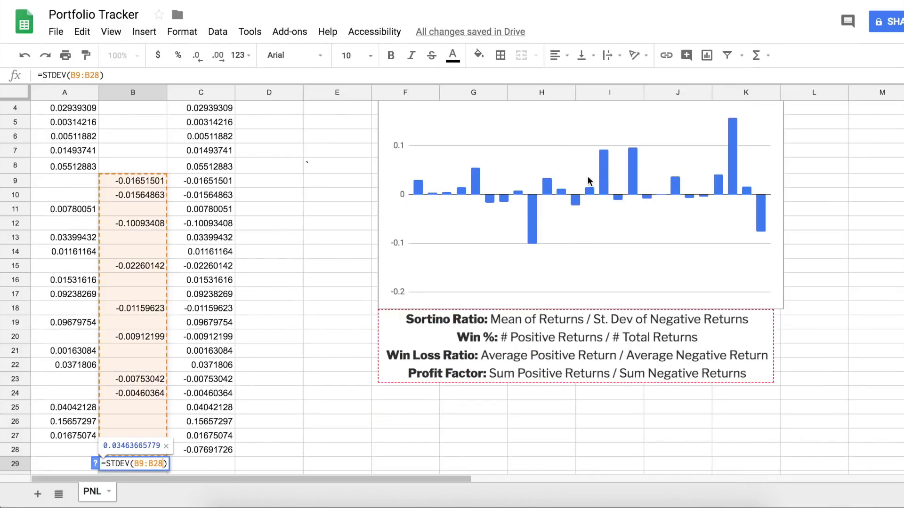
click(343, 326)
scroll(342, 332, down, 1)
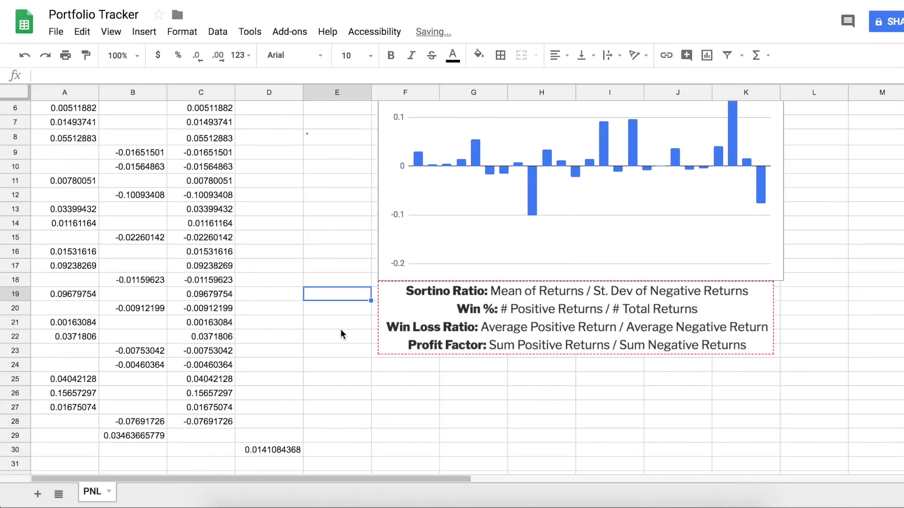
click(126, 438)
drag(121, 442, 325, 451)
Copy the average return from D30 and start a Google calculation with "0.0141084368/" in a new browser tab.
click(277, 452)
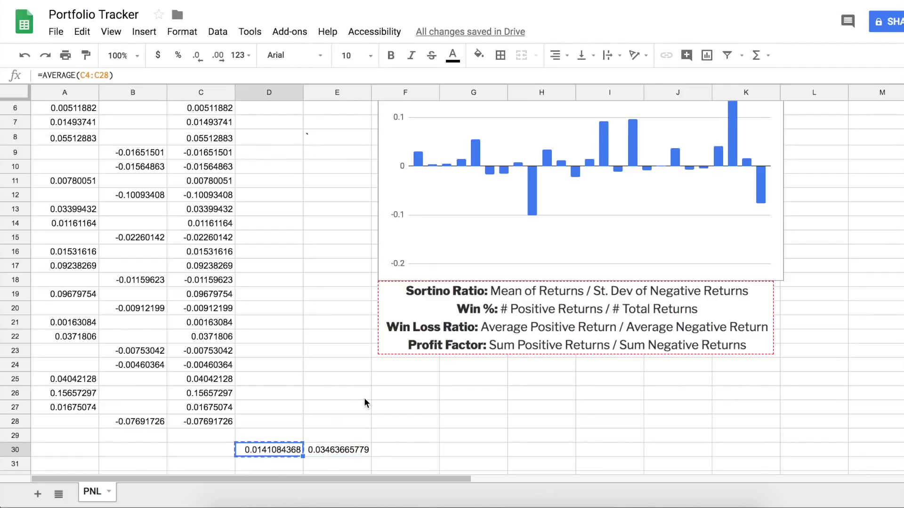
key(super+t)
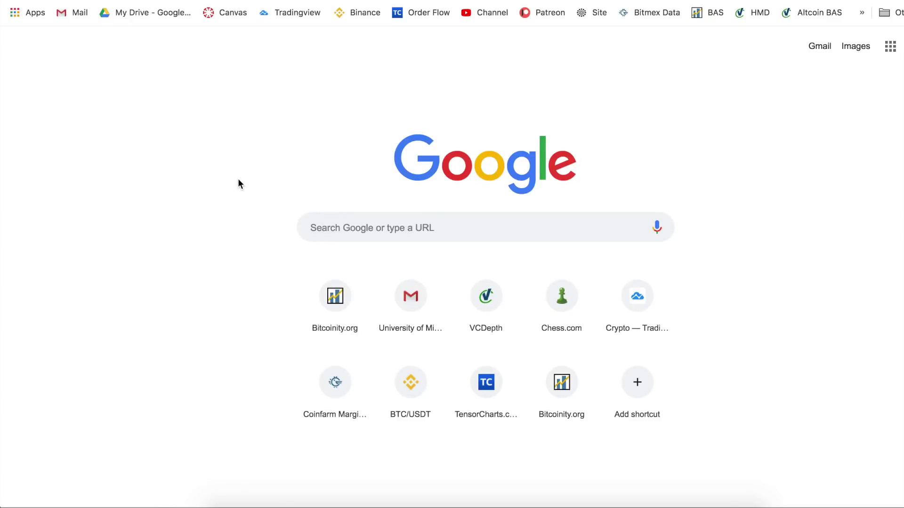
click(515, 222)
text(0.0141084368)
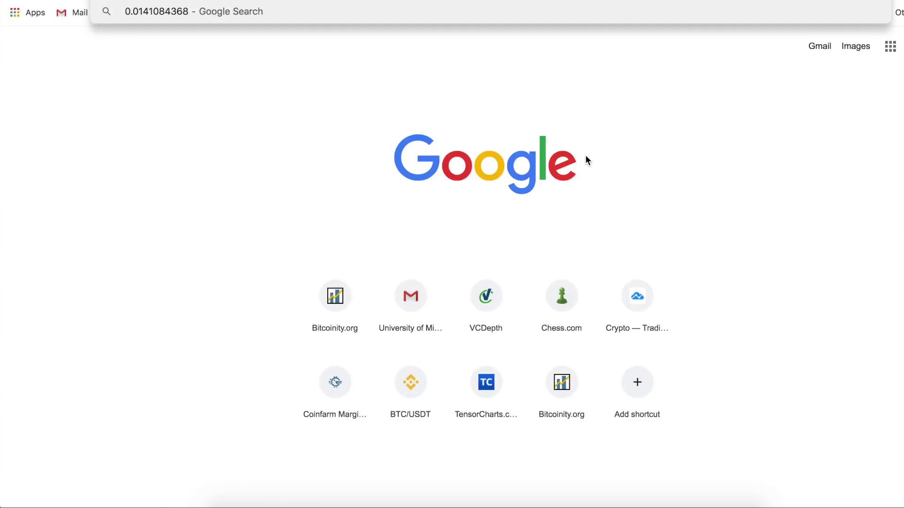
text(/)
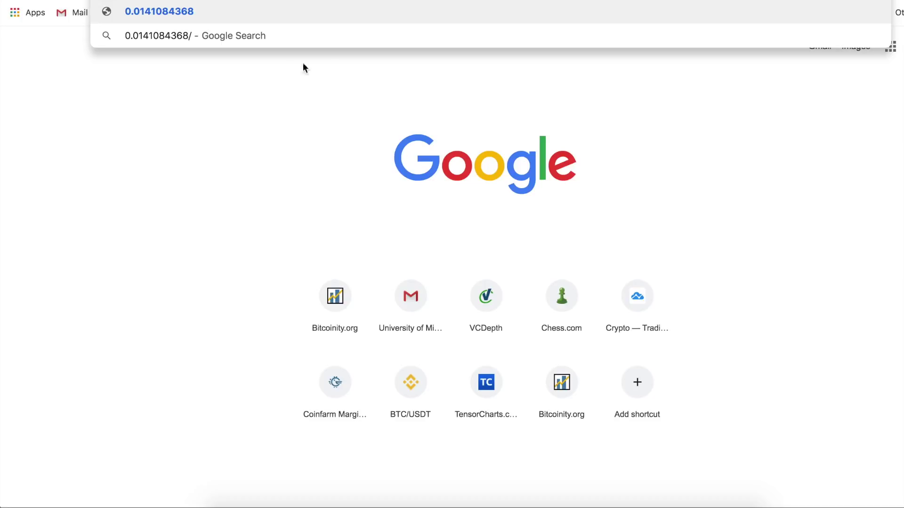
Copy the standard deviation from E30 and run the Google calculation 0.0141084368/0.03463665779.
key(super+w)
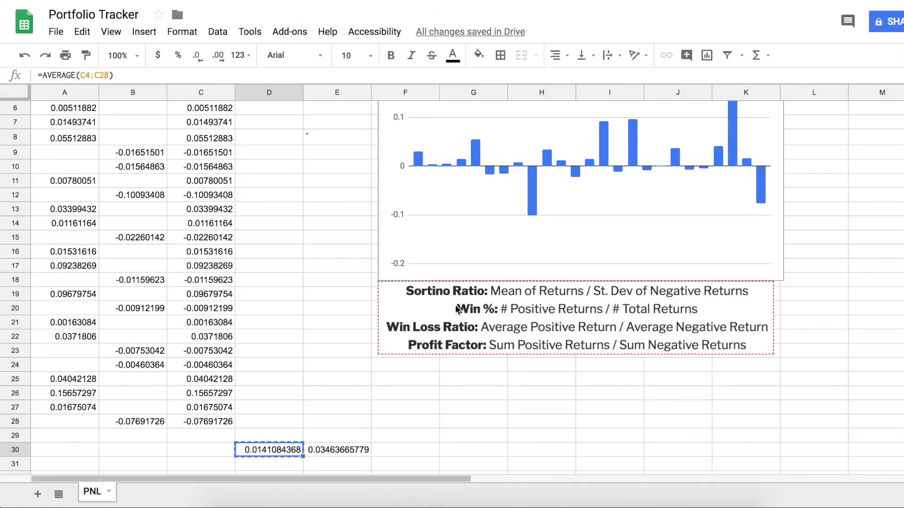
click(351, 450)
key(super+c)
key(super+t)
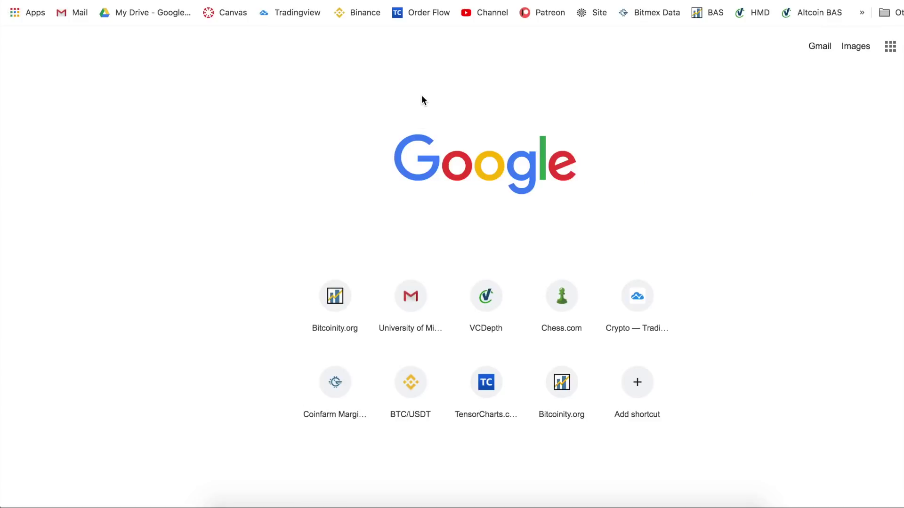
text(0.0141084368/)
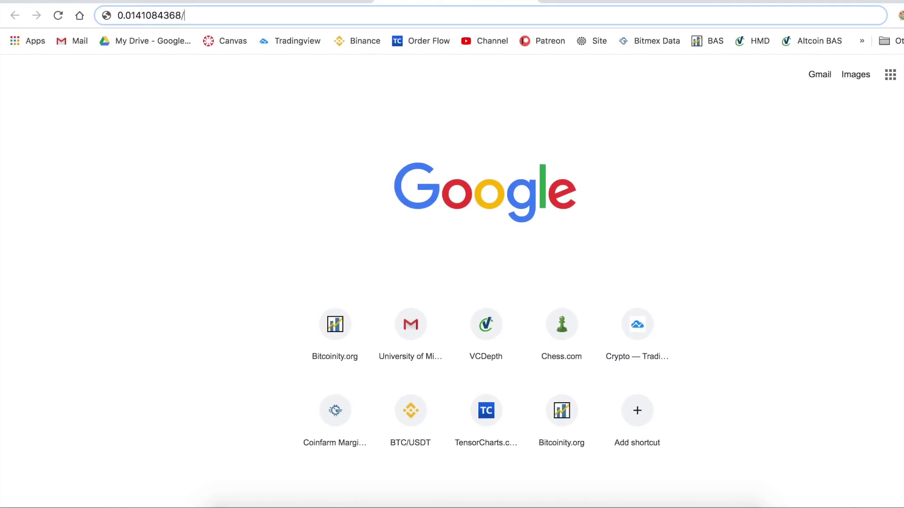
key(super+v)
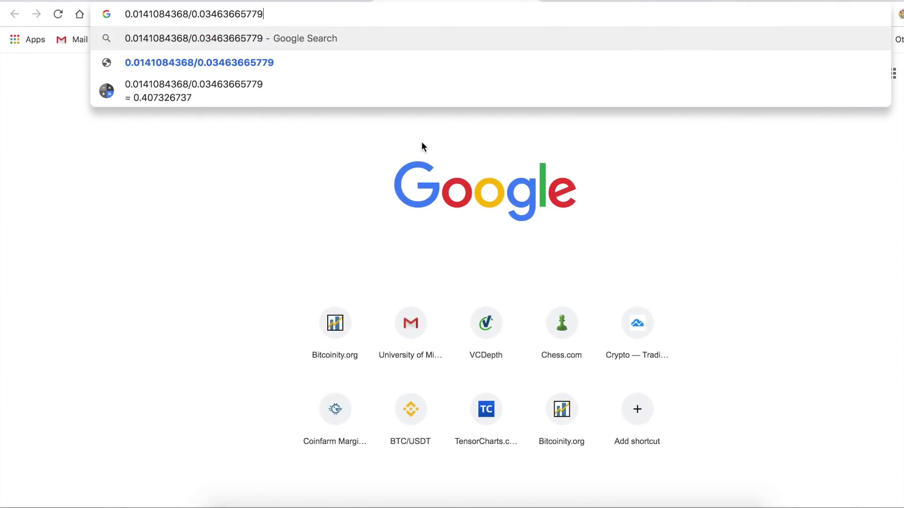
key(Return)
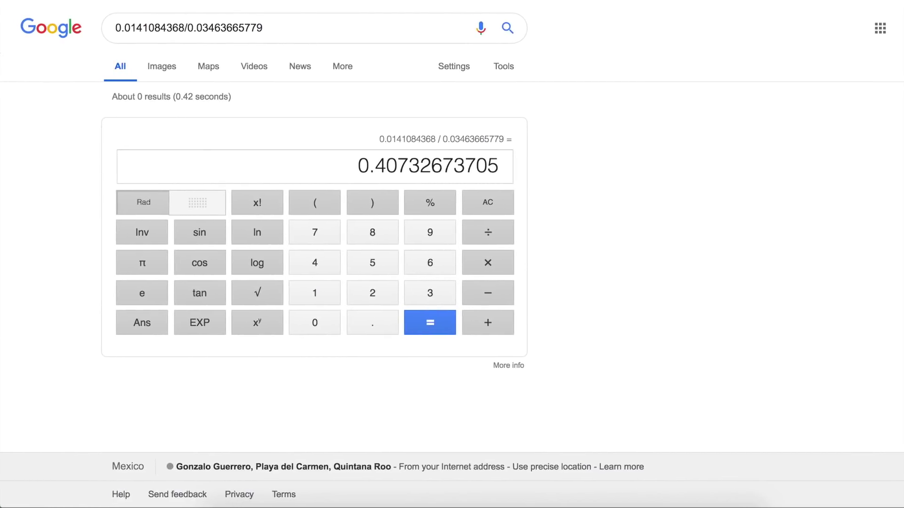
drag(359, 166, 503, 174)
click(526, 168)
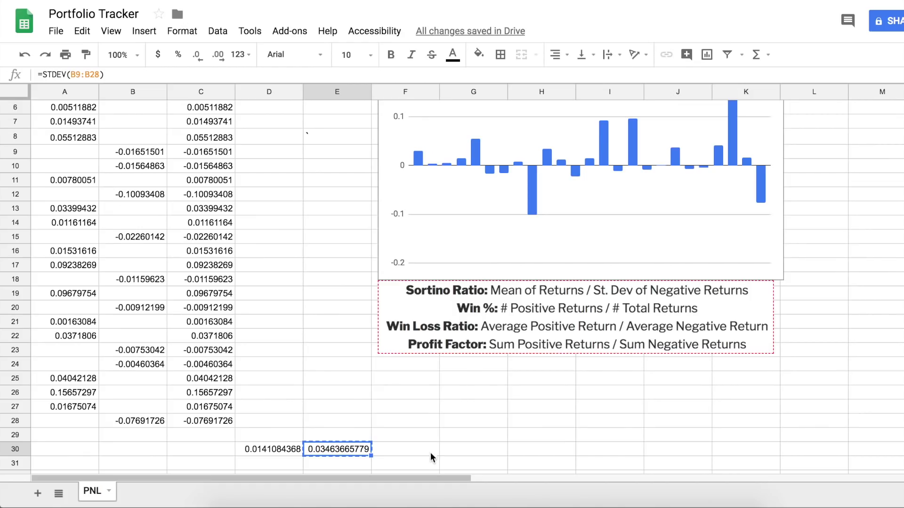
Enter .407 in F30 and label it "Sortino Ratio by Day" in F29.
click(431, 450)
text(.)
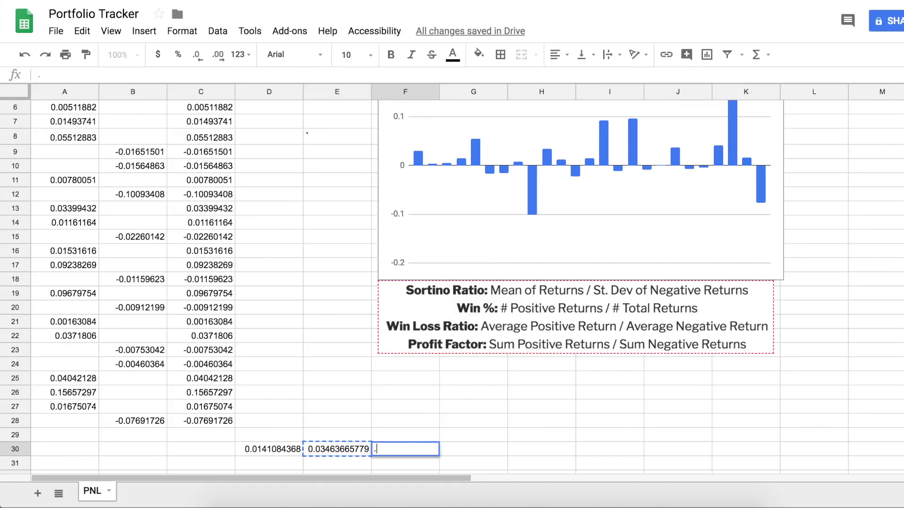
text(407)
click(269, 449)
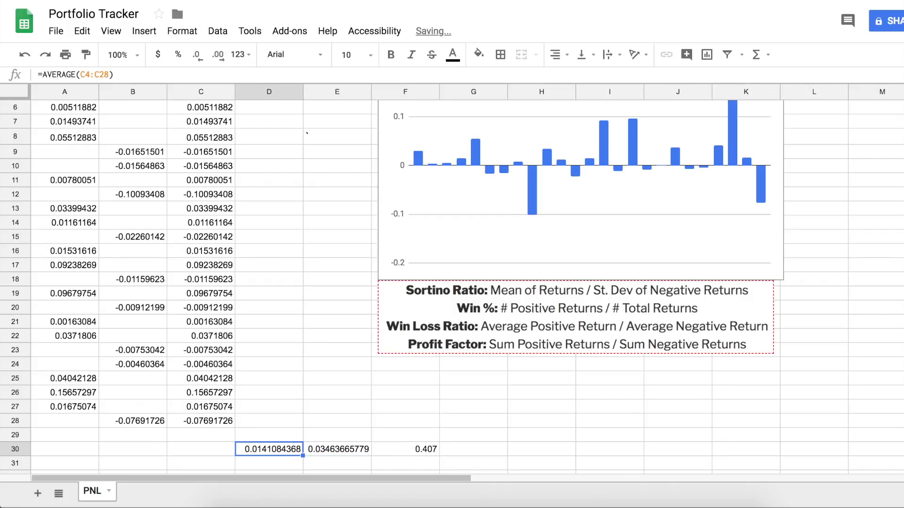
click(404, 434)
text(Sort)
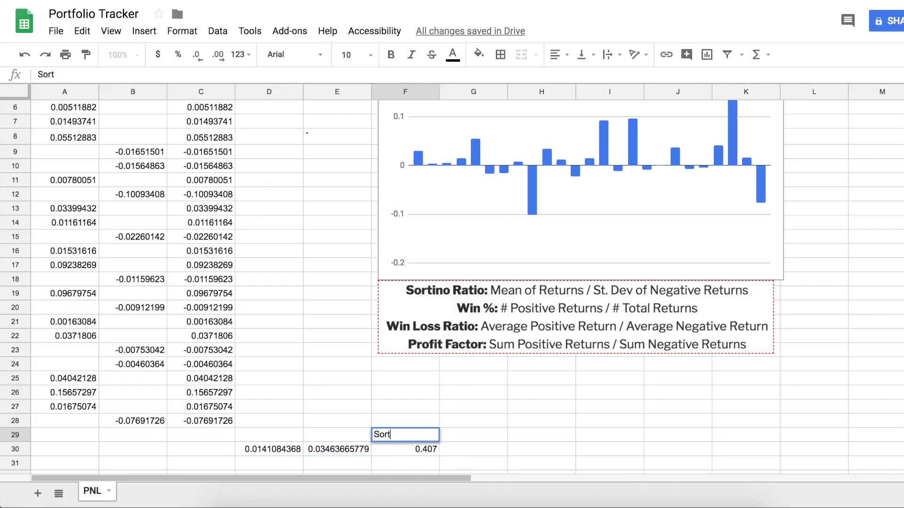
text(ino Ratio by Day)
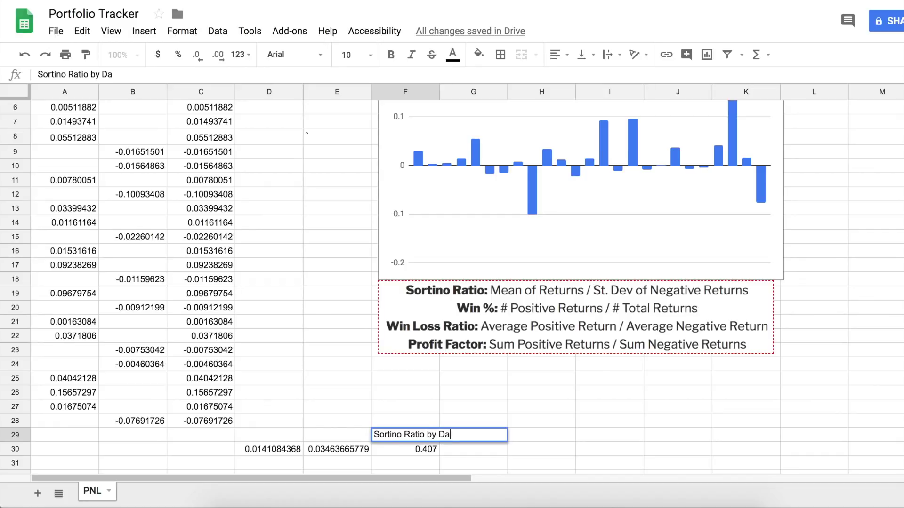
click(455, 405)
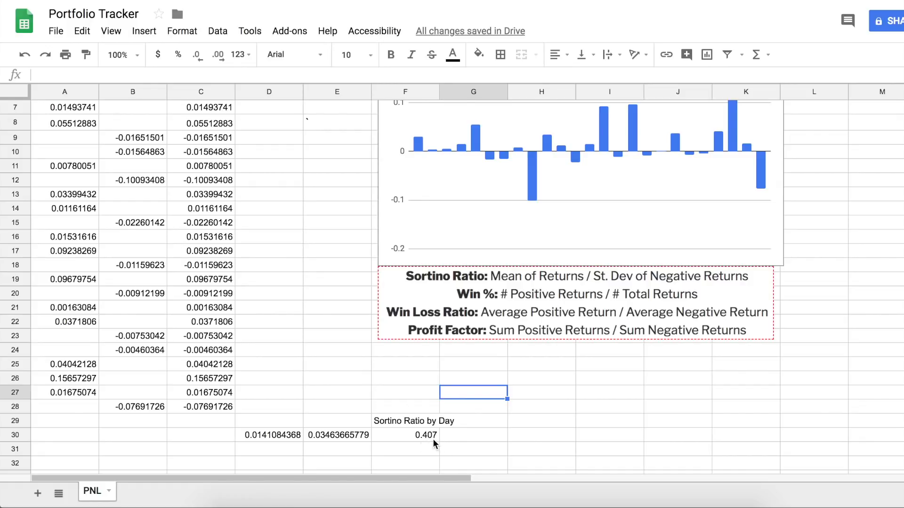
Add the label "Win %" in cell F32.
scroll(422, 428, down, 1)
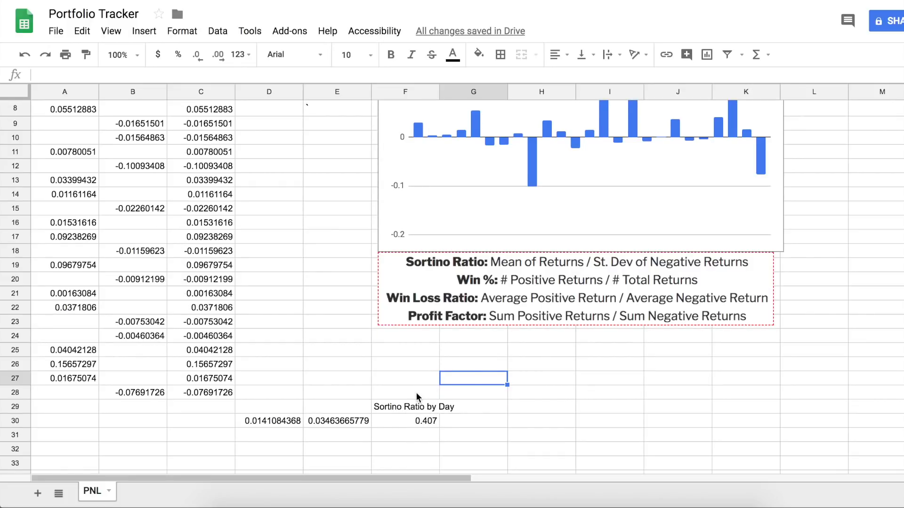
scroll(417, 392, down, 1)
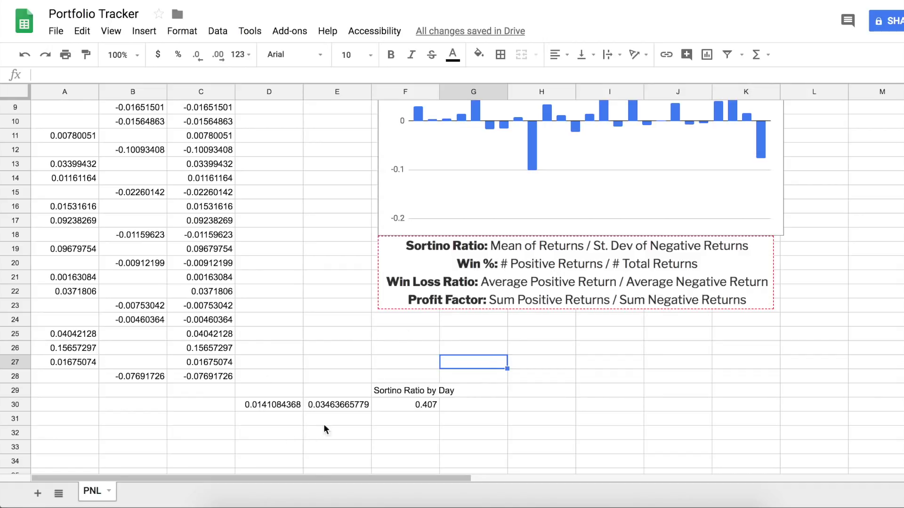
scroll(412, 393, down, 1)
click(349, 425)
click(381, 421)
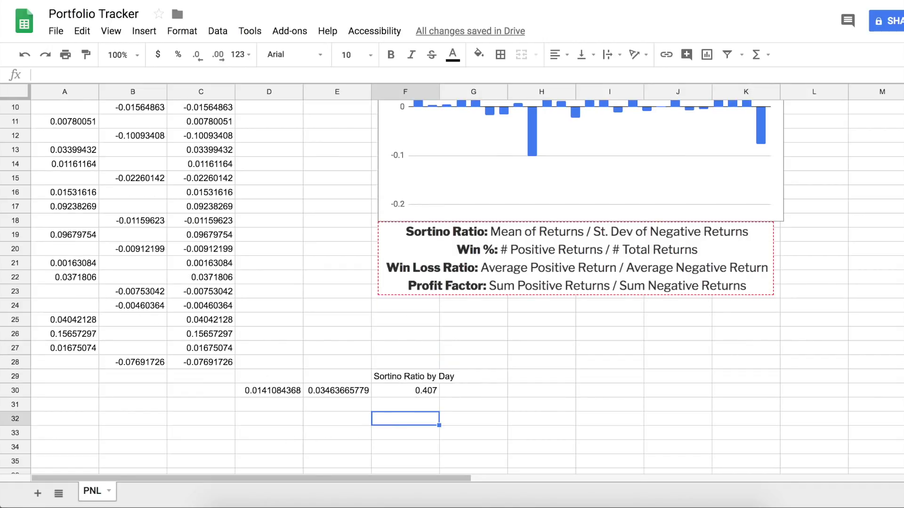
text(Win %)
key(Return)
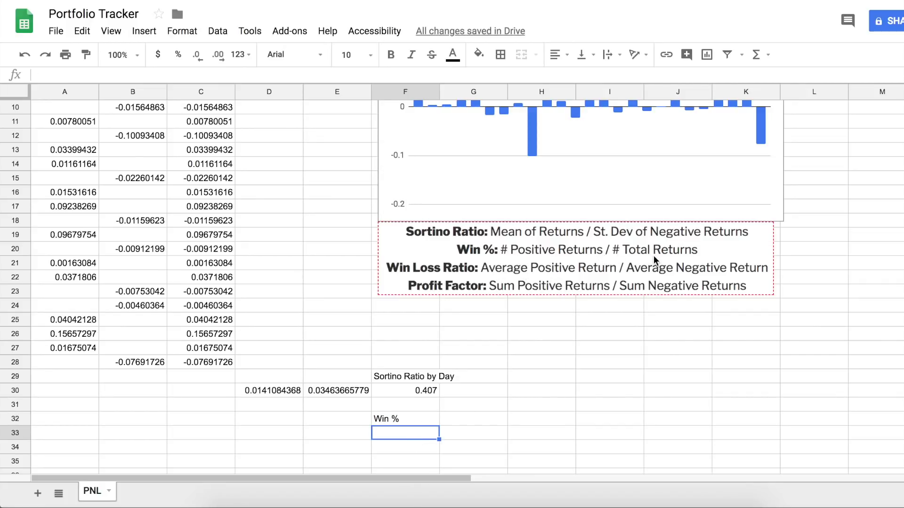
Count the total number of daily PNL returns in C4:C28.
scroll(213, 339, up, 1)
click(204, 379)
scroll(204, 379, up, 3)
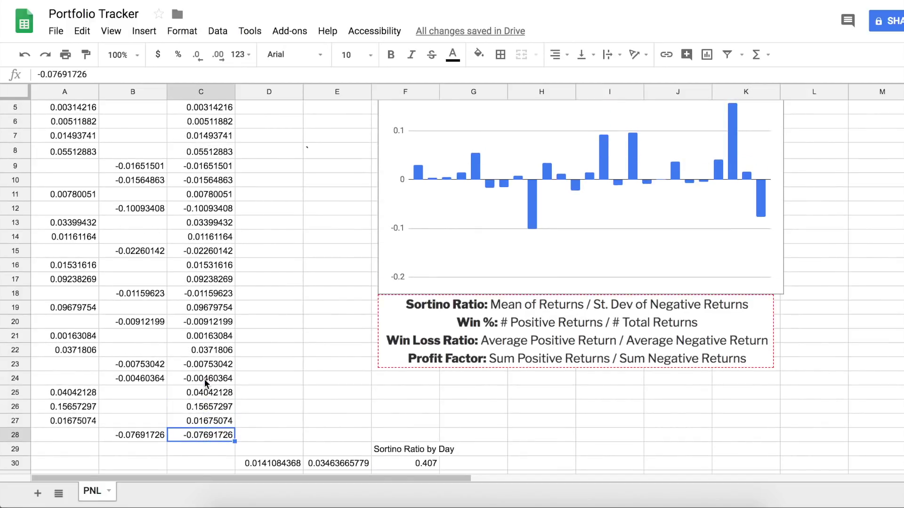
key(ctrl+shift+Up)
click(856, 493)
click(856, 494)
click(848, 502)
click(806, 476)
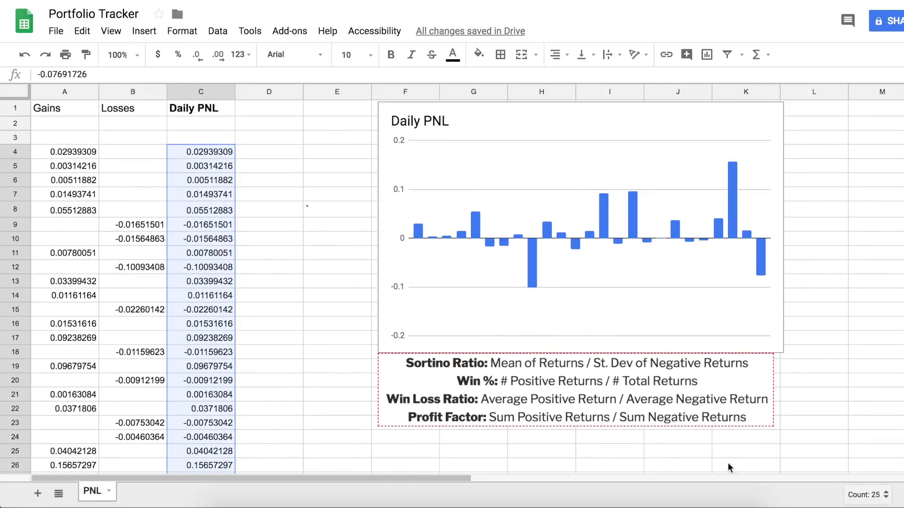
Count the positive returns in the Gains range A4:A27.
scroll(323, 318, down, 1)
click(65, 137)
scroll(65, 136, down, 3)
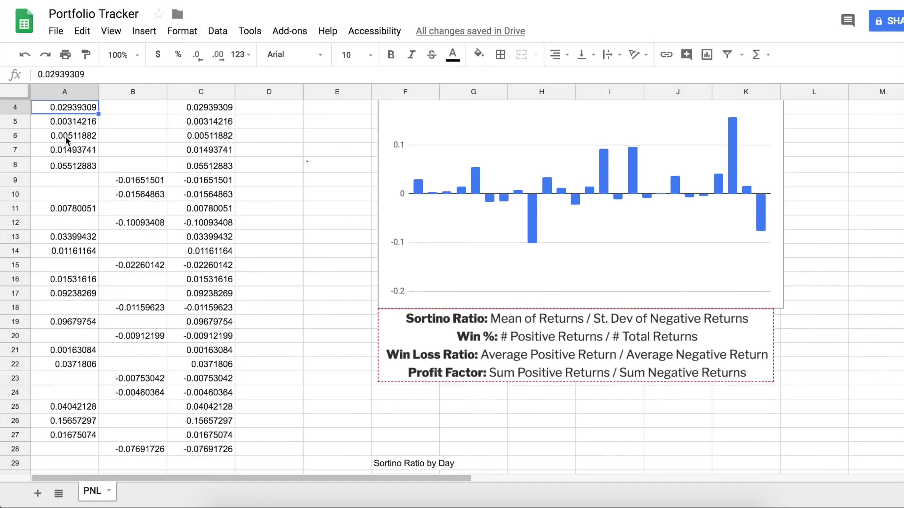
shift+click(87, 422)
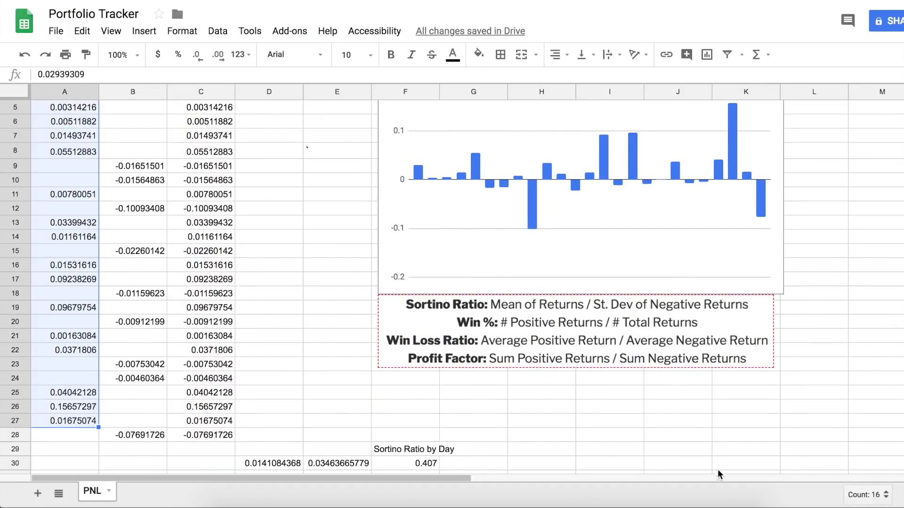
click(866, 494)
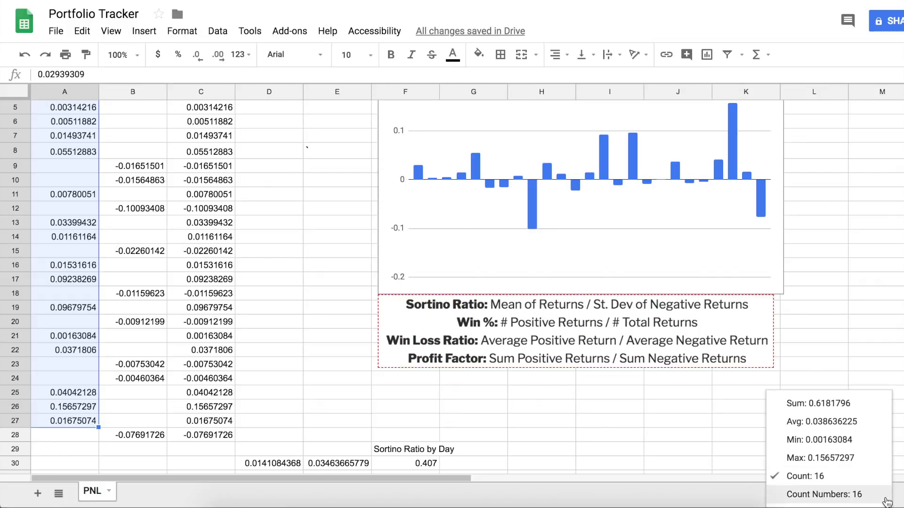
click(643, 433)
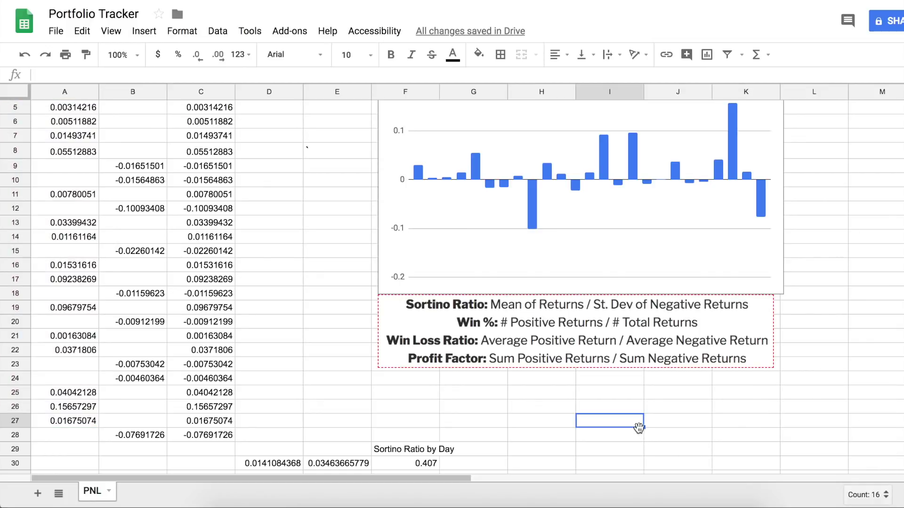
Switch to the Google calculator tab and run the calculation 16/25.
key(super+Tab)
triple_click(285, 24)
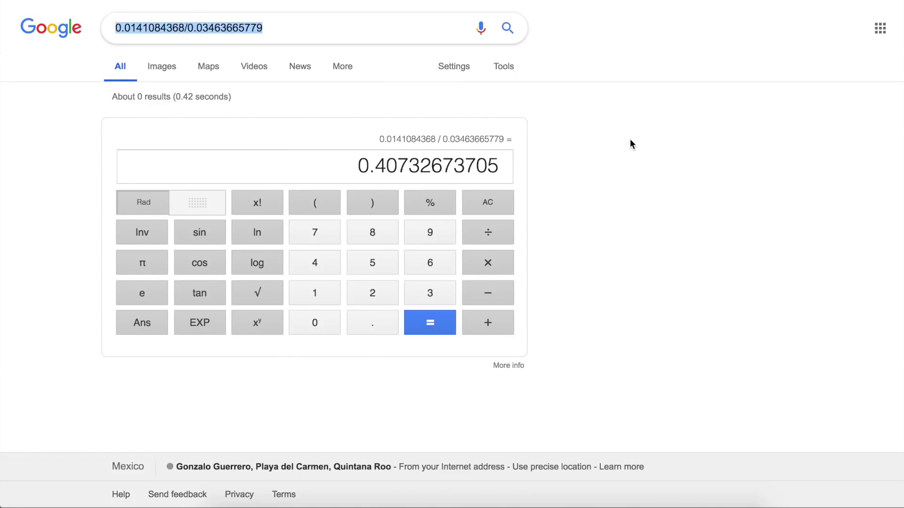
text(16/25)
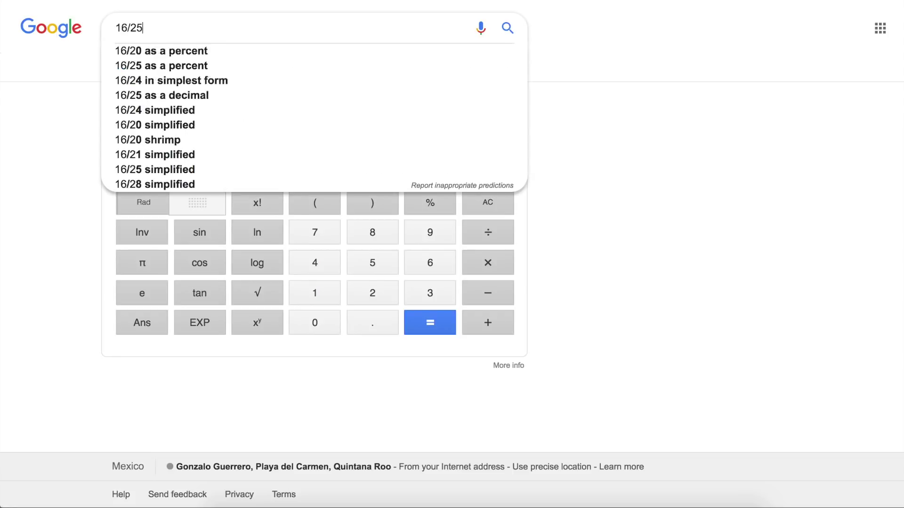
key(Return)
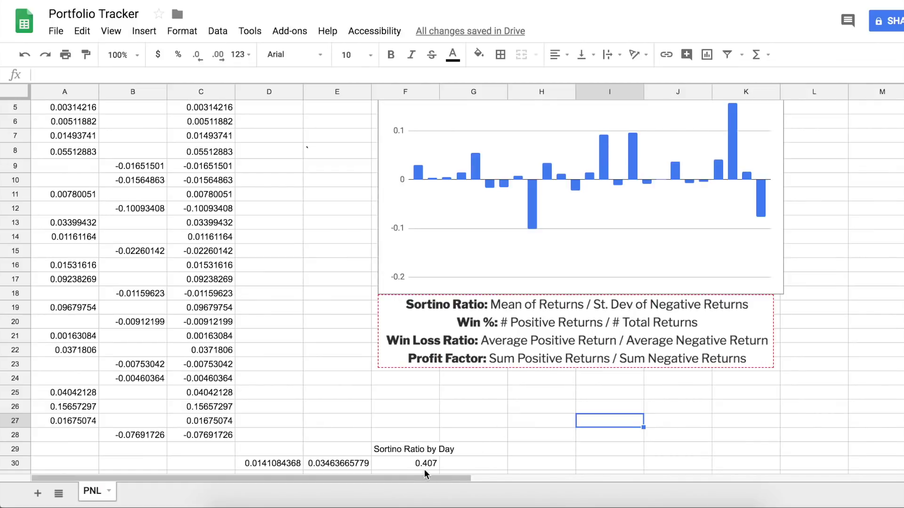
Return to the Portfolio Tracker sheet and enter 64% in F33 under the Win % label.
scroll(421, 470, down, 2)
scroll(421, 470, down, 1)
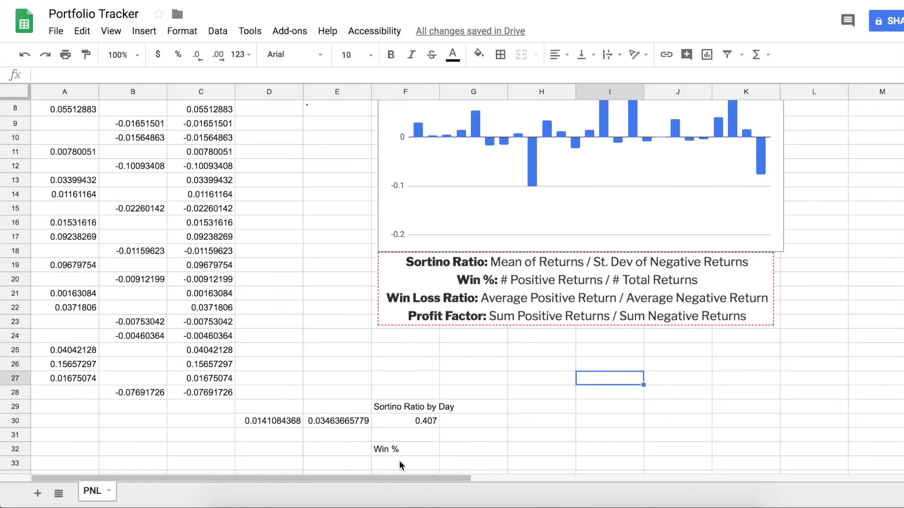
click(402, 461)
text(64%)
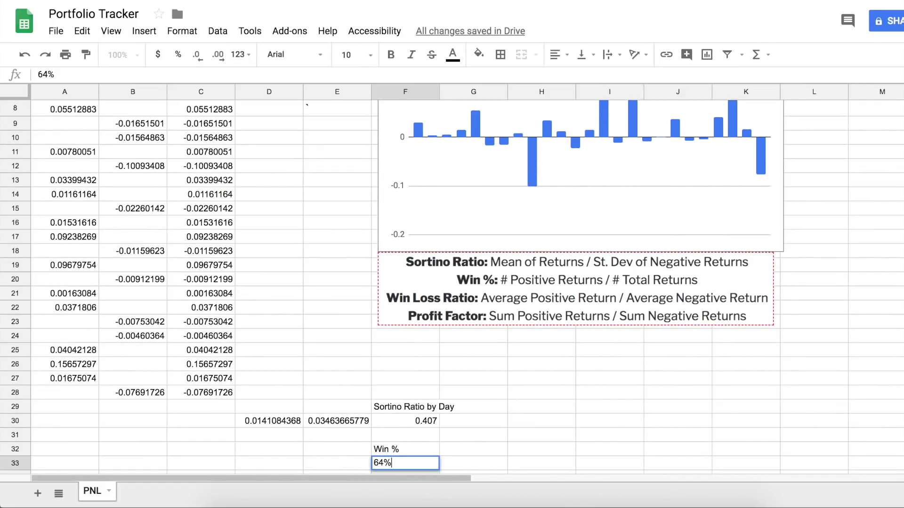
click(494, 454)
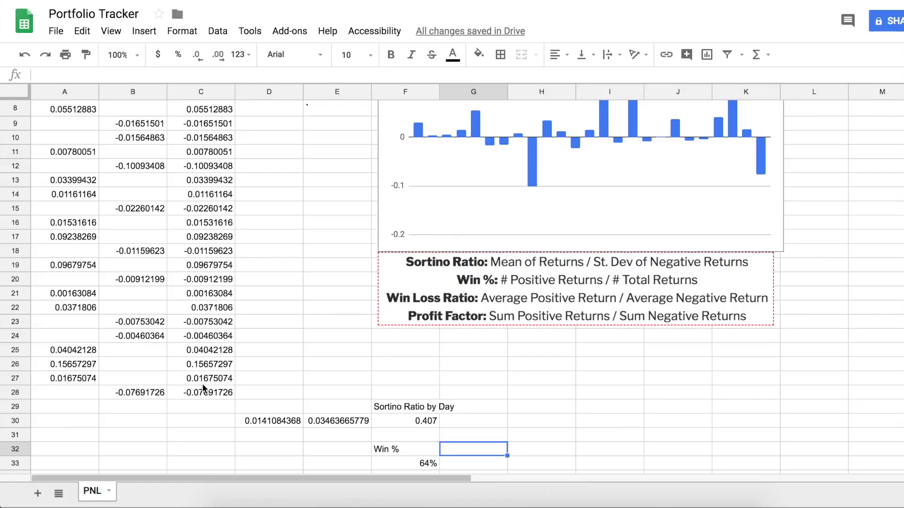
scroll(332, 408, down, 1)
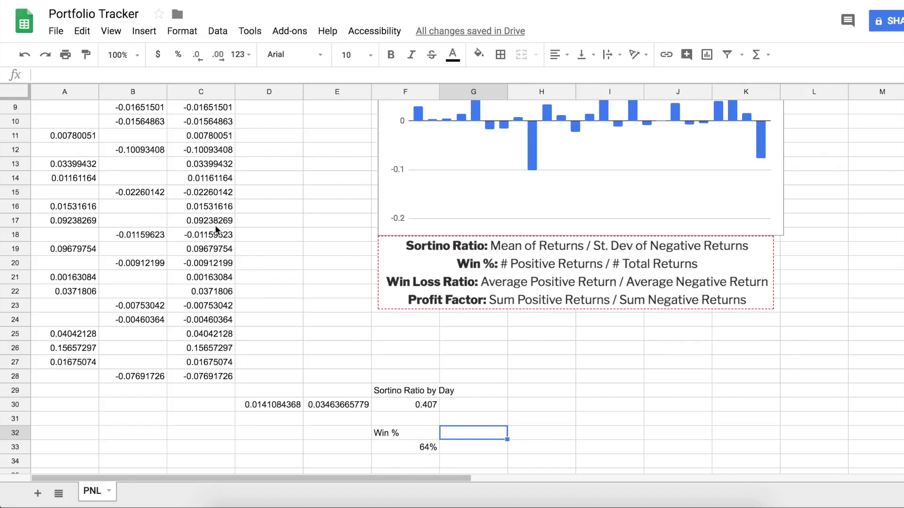
scroll(216, 226, up, 4)
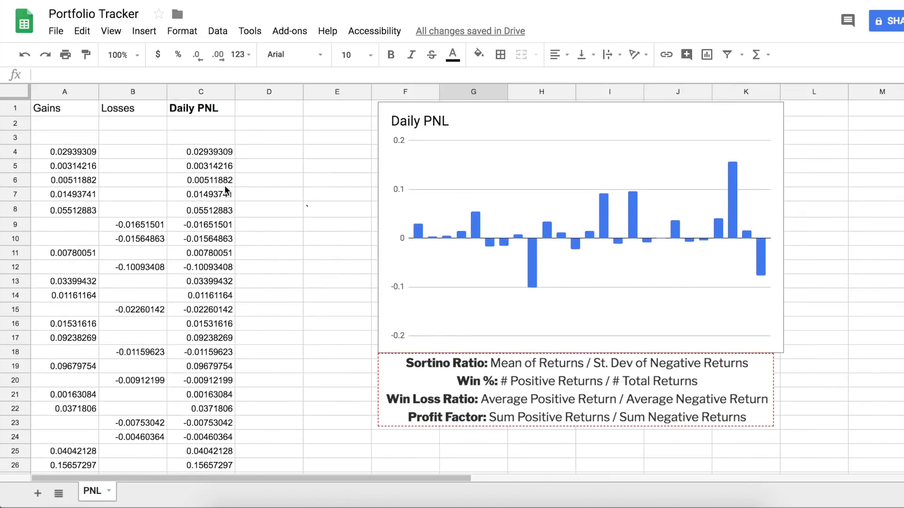
scroll(209, 153, down, 1)
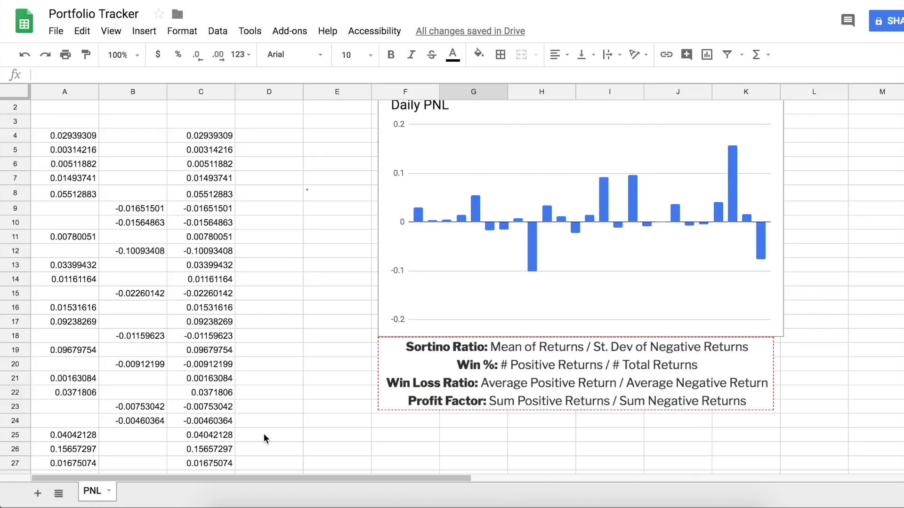
scroll(264, 433, down, 5)
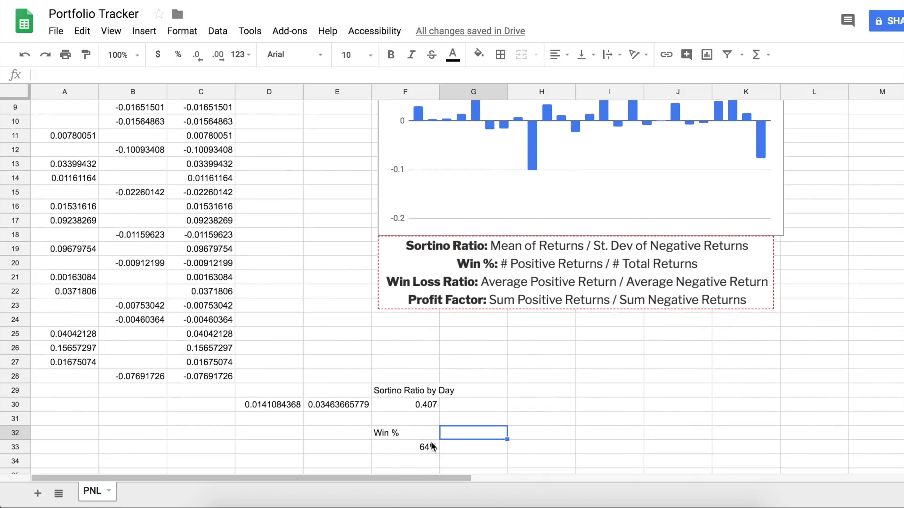
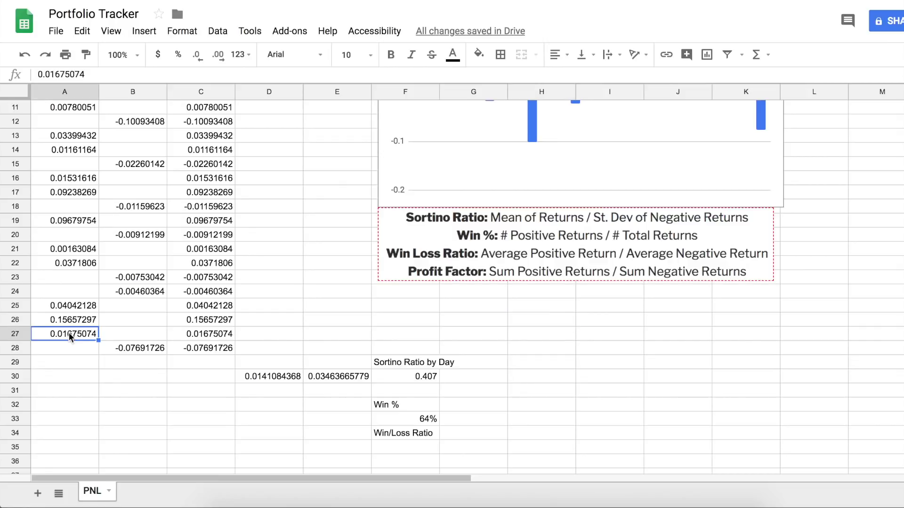
Calculate the average of the gains in A4:A27 and move the result to D34, in the Win/Loss Ratio row.
shift+click(76, 155)
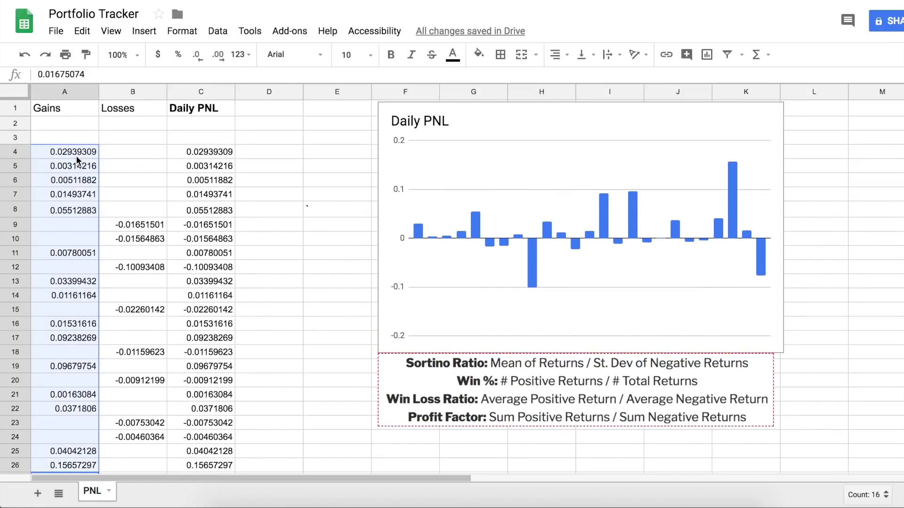
scroll(596, 225, down, 1)
click(765, 54)
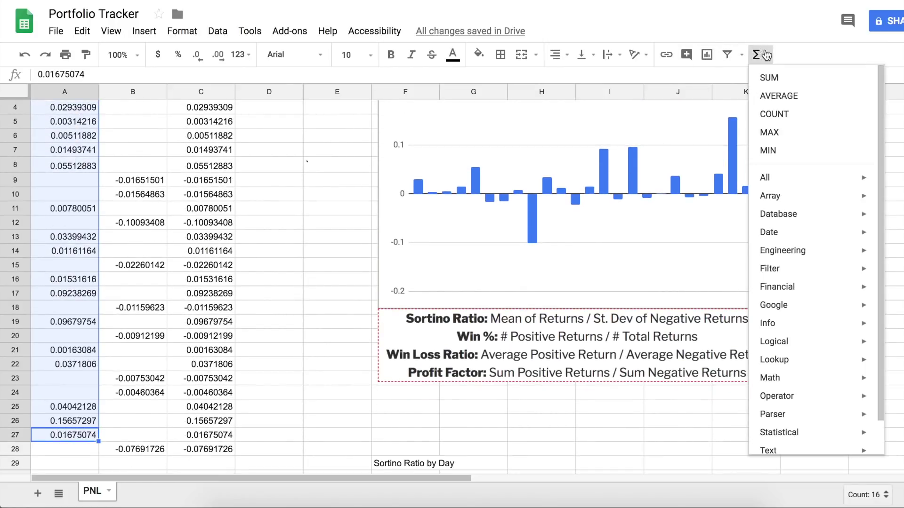
click(780, 95)
click(270, 293)
scroll(269, 348, down, 2)
click(78, 396)
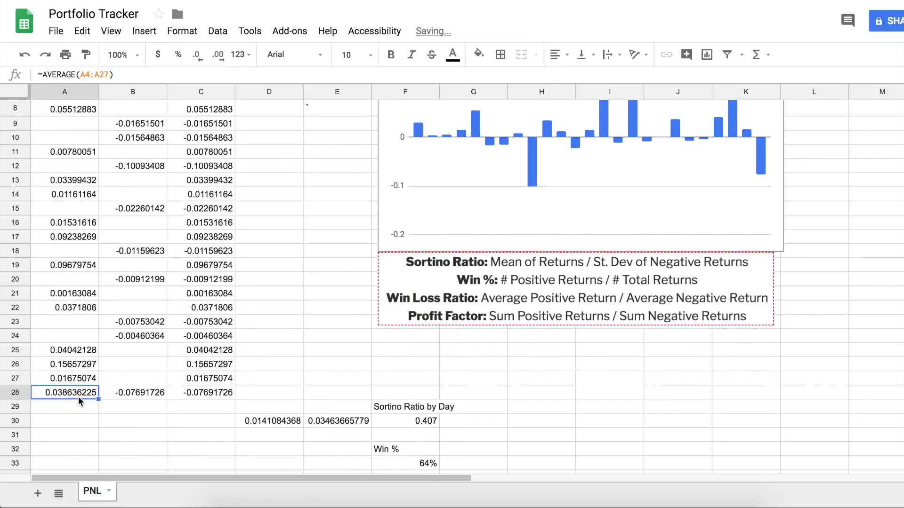
drag(75, 400, 276, 403)
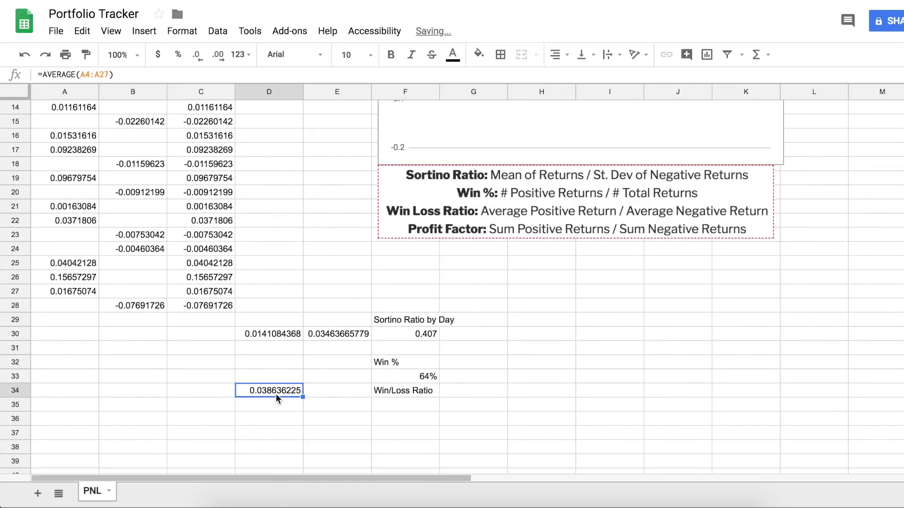
click(145, 307)
scroll(145, 308, up, 4)
shift+click(142, 191)
scroll(141, 190, down, 2)
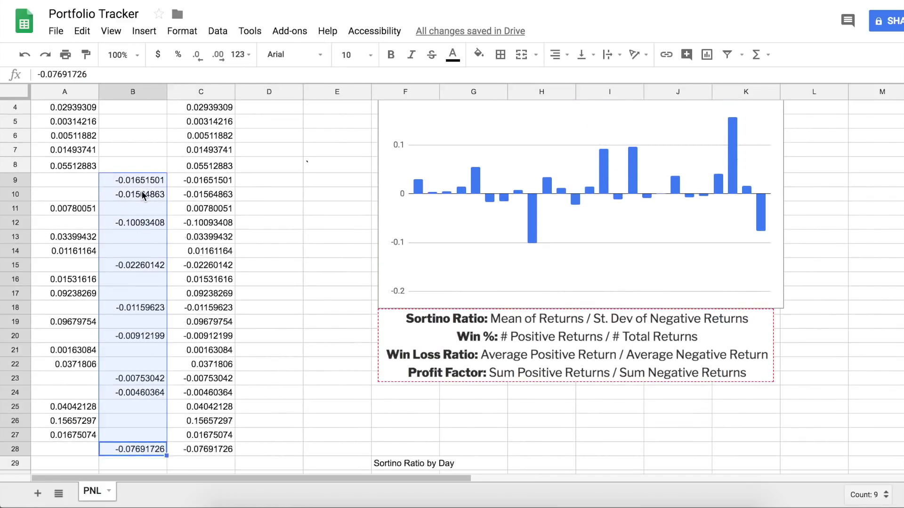
Calculate the average of the losses in B9:B28 directly below the Losses column.
click(141, 191)
click(153, 124)
scroll(151, 206, up, 1)
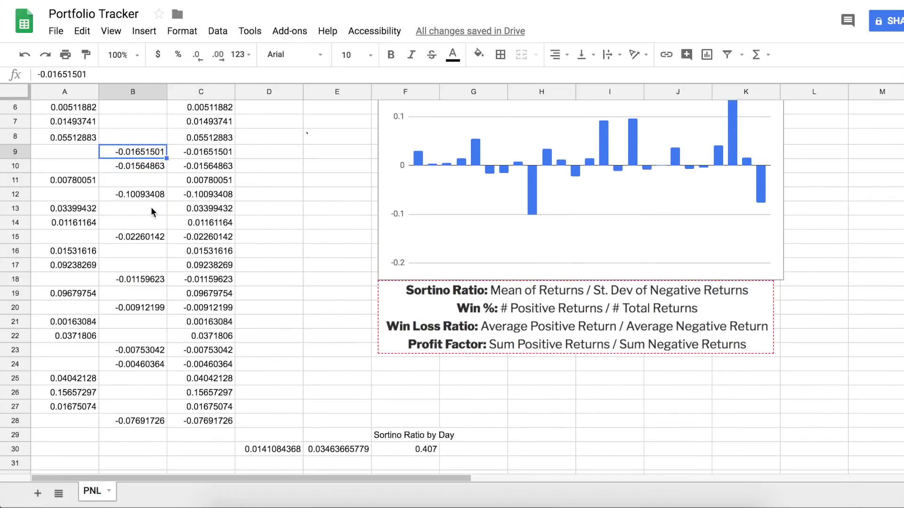
shift+click(140, 421)
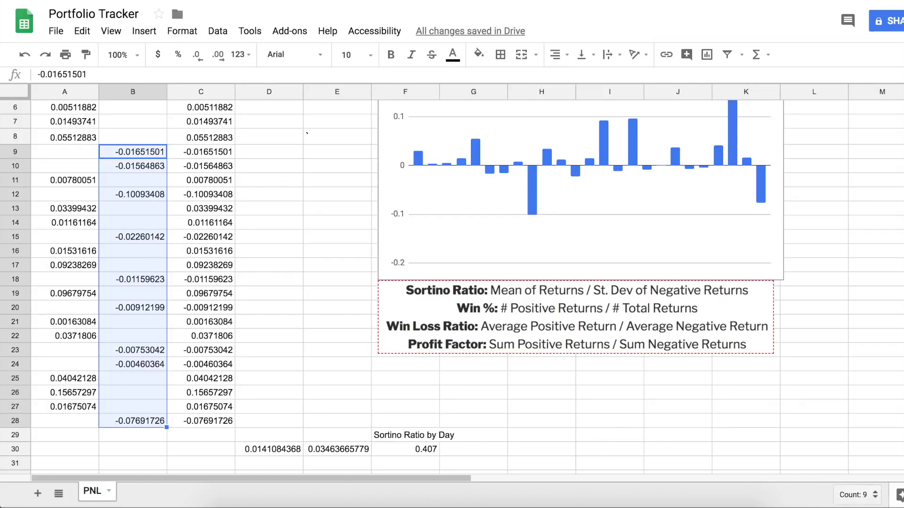
click(758, 56)
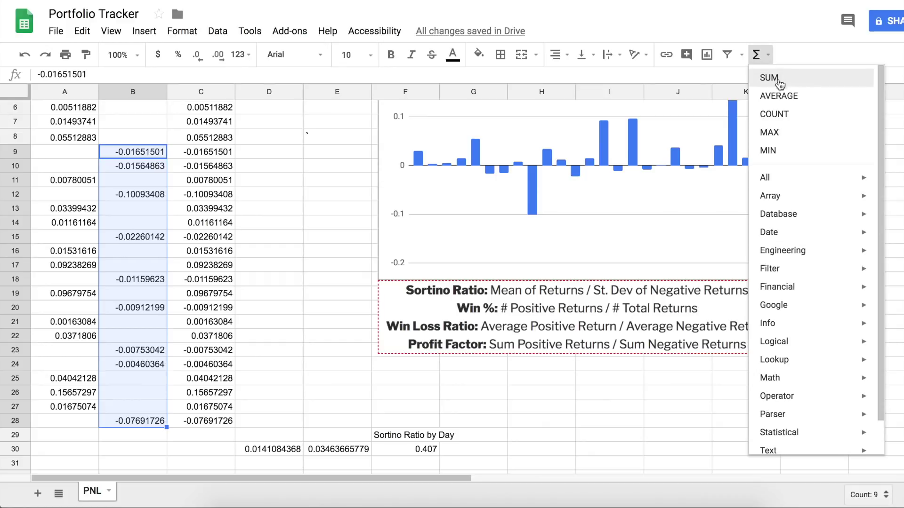
click(775, 96)
click(326, 251)
Move the average loss from B29 to E34, beside the average gain.
scroll(326, 250, down, 2)
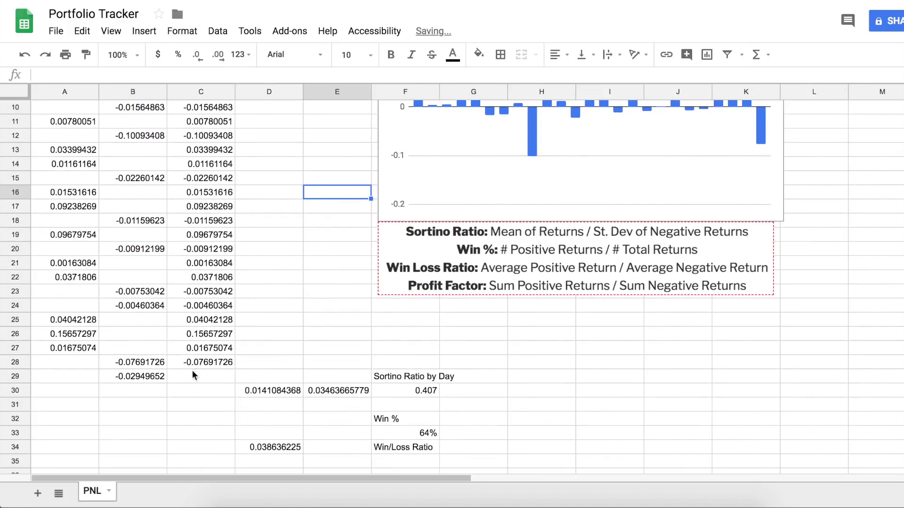
click(131, 379)
drag(137, 384, 269, 461)
click(265, 424)
scroll(265, 424, down, 1)
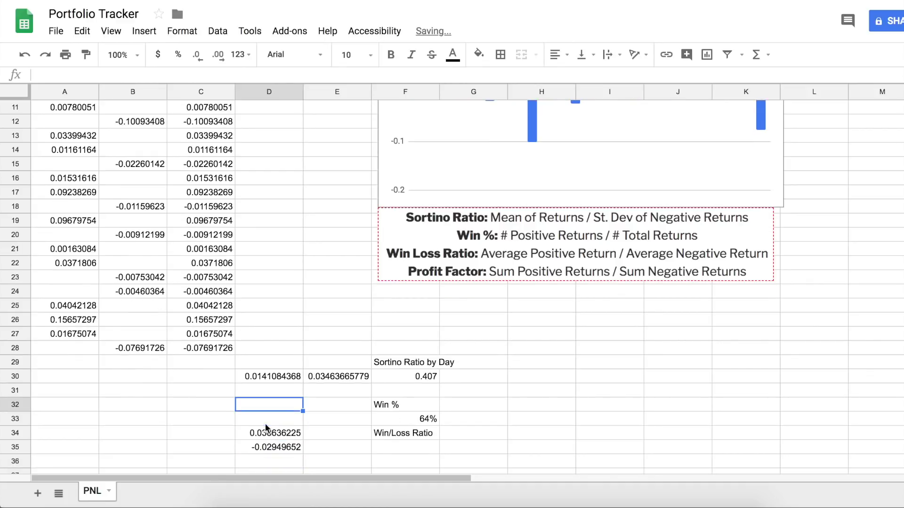
click(276, 451)
drag(275, 453, 324, 431)
click(218, 435)
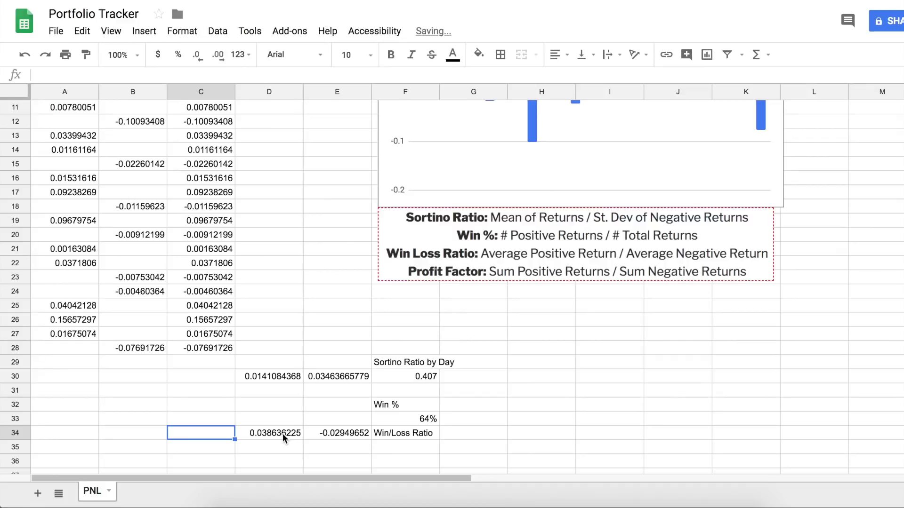
Copy the average gain from D34 and replace the Google calculation with 0.038636225.
click(282, 433)
key(ctrl+c)
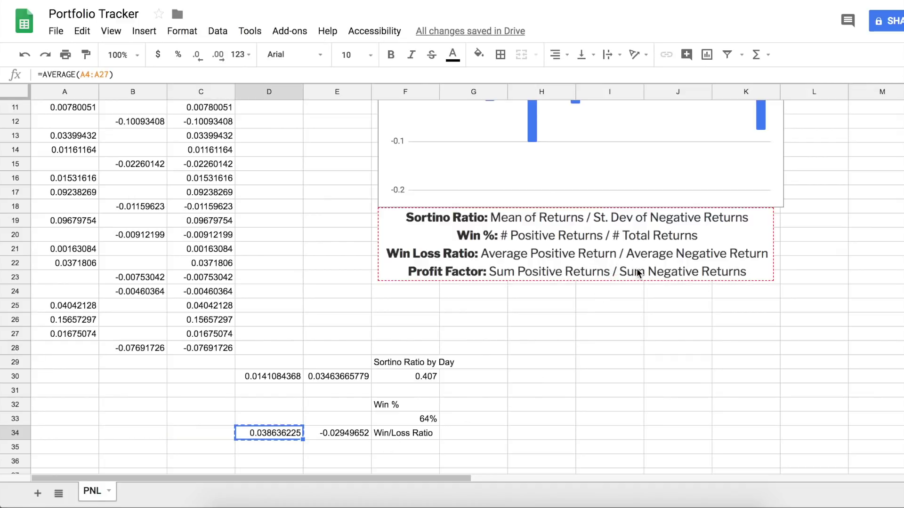
key(ctrl+Tab)
double_click(242, 30)
key(ctrl+v)
key(ctrl+a)
key(ctrl+v)
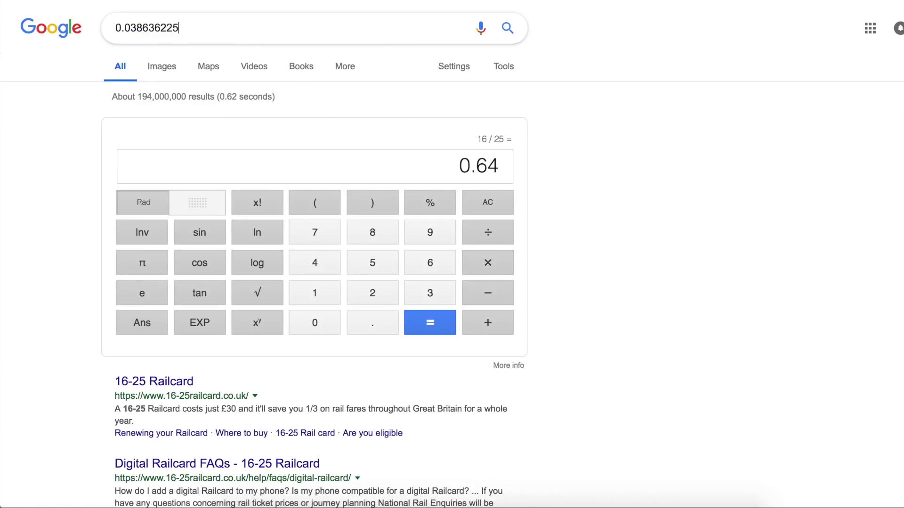
Copy the average loss from E34 as the divisor, remove its minus sign and run the Google calculation 0.038636225/0.02949652.
key(ctrl+Tab)
click(344, 433)
key(ctrl+c)
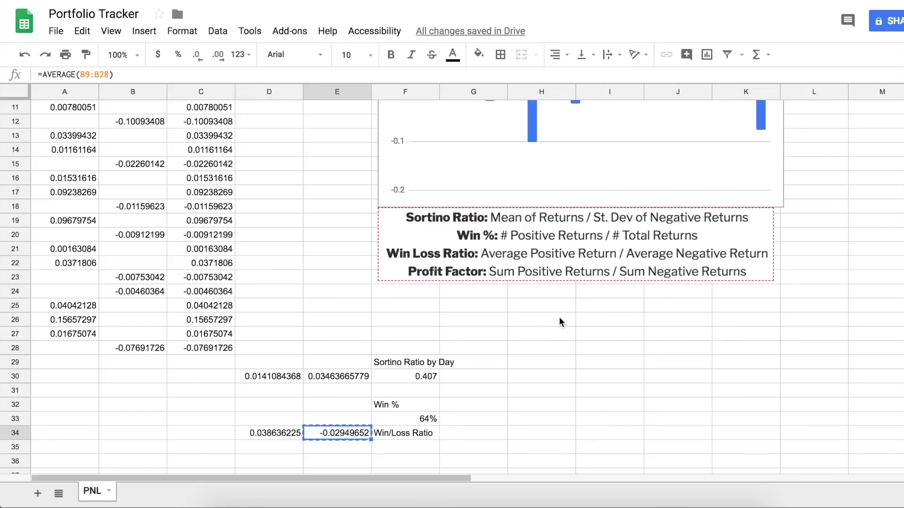
key(ctrl+Tab)
text(/)
key(ctrl+v)
key(Left)
key(Left)
key(Left)
key(Left)
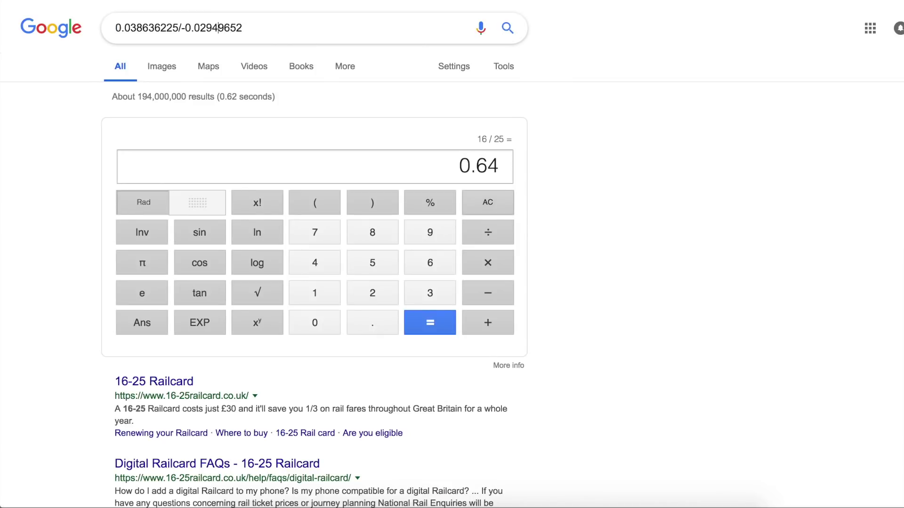
key(BackSpace)
key(Return)
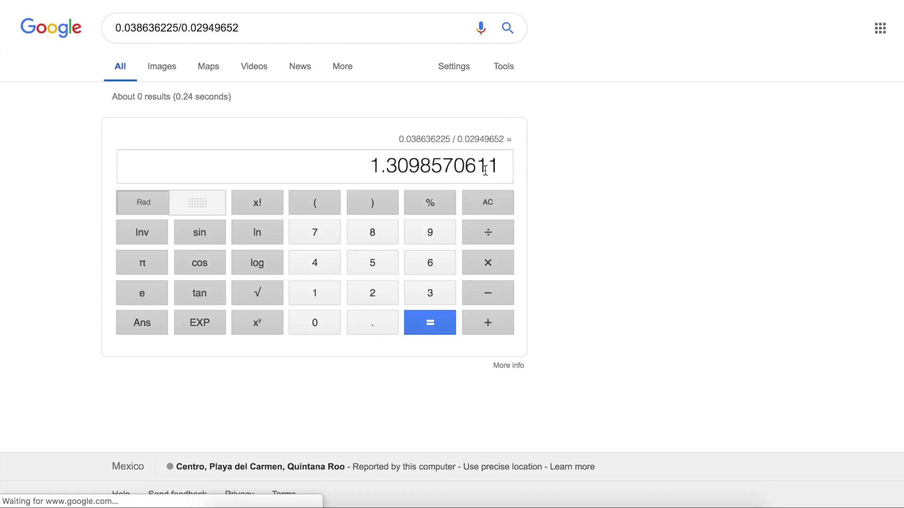
Return to the Portfolio Tracker sheet and enter 1.309 in F35 under the Win/Loss Ratio label.
key(ctrl+shift+Tab)
click(401, 452)
text(1.309)
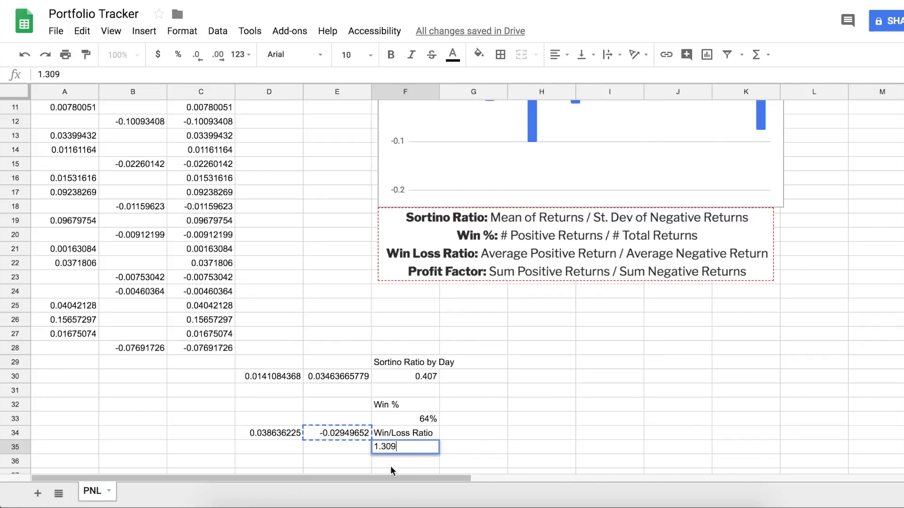
key(Return)
scroll(484, 434, down, 1)
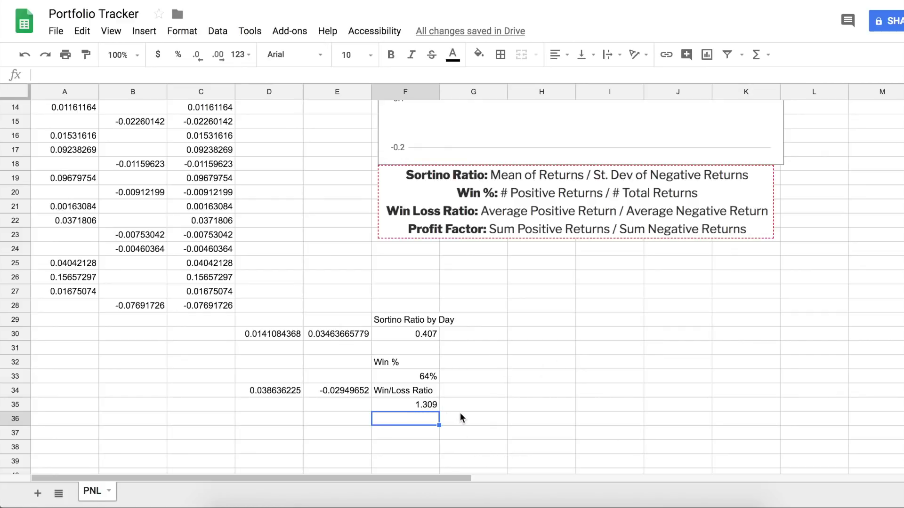
scroll(438, 389, up, 1)
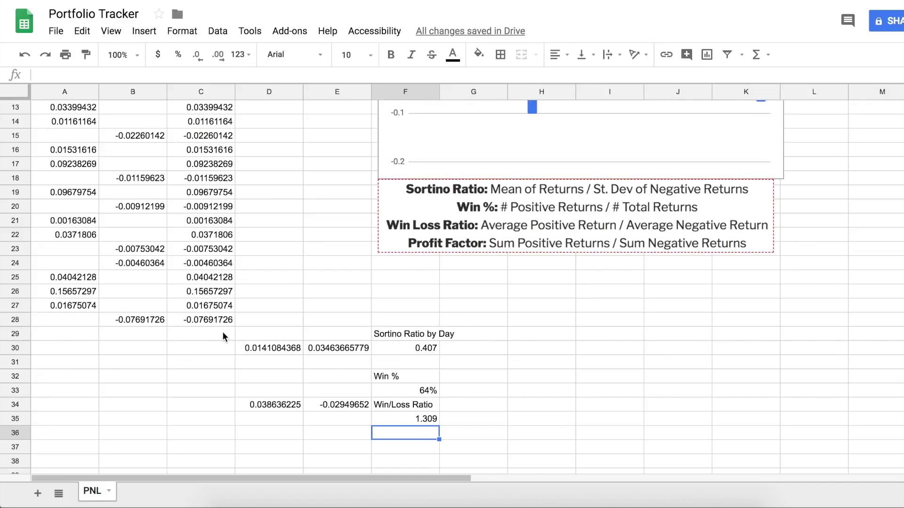
scroll(223, 337, up, 1)
click(264, 422)
click(319, 421)
key(Left)
scroll(268, 318, up, 1)
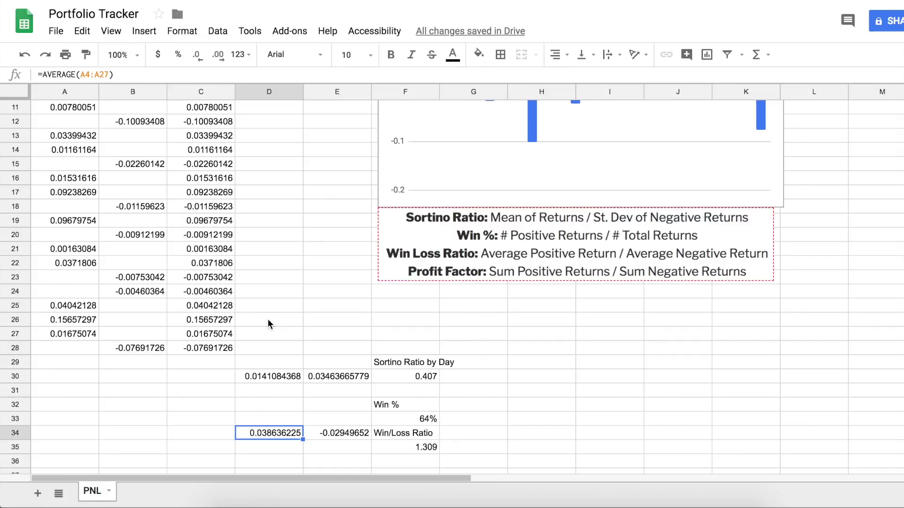
Enter the label Profit Factor in F36, below the win/loss ratio value.
scroll(267, 319, down, 1)
click(396, 447)
text(Profit Facto)
key(BackSpace)
key(BackSpace)
key(BackSpace)
text(ctor)
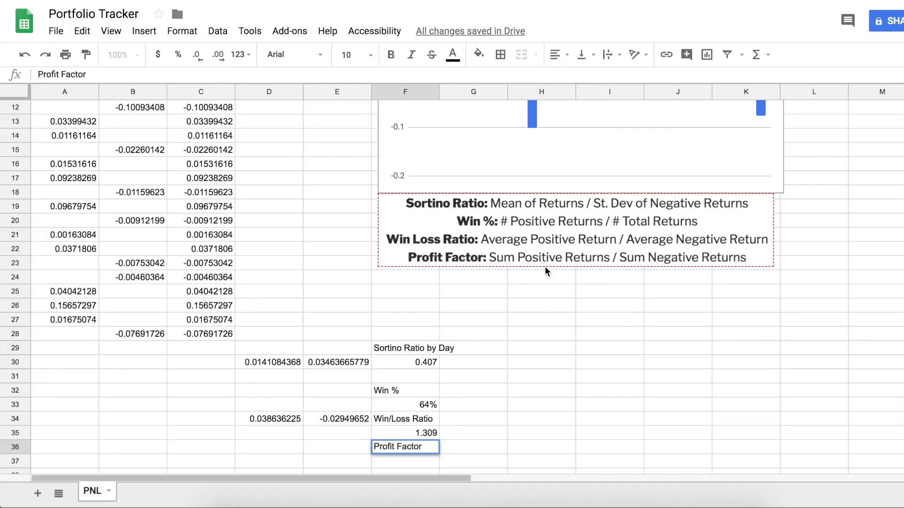
Sum the gains in A4:A27 with the SUM function, placing the total in A28.
click(75, 319)
scroll(76, 320, up, 4)
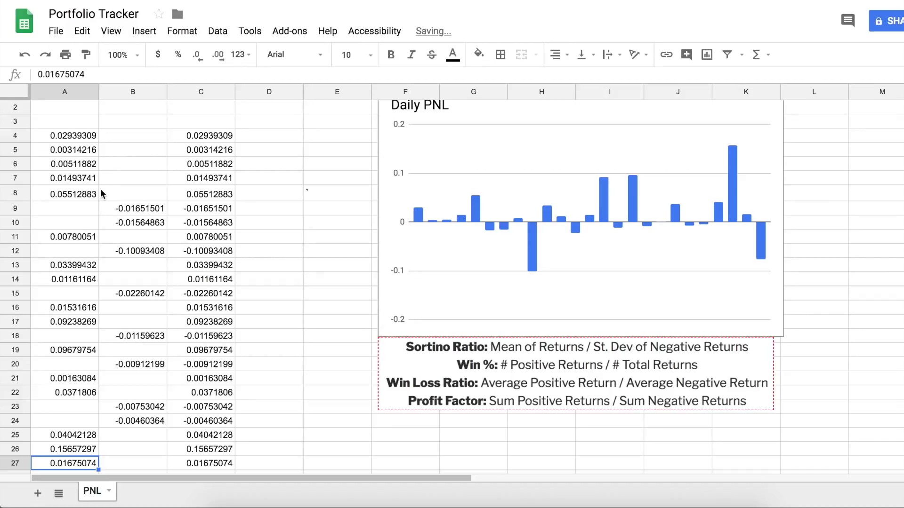
shift+click(85, 136)
click(756, 54)
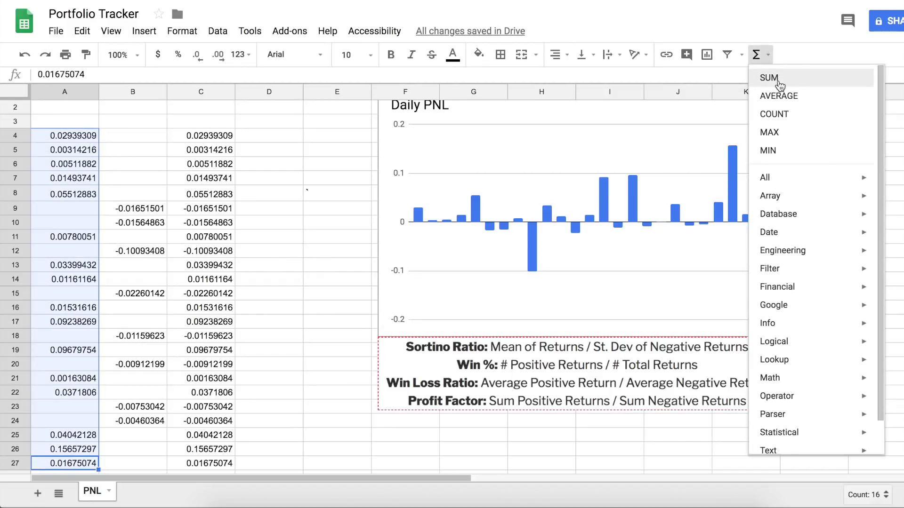
click(769, 79)
click(273, 252)
scroll(274, 252, down, 3)
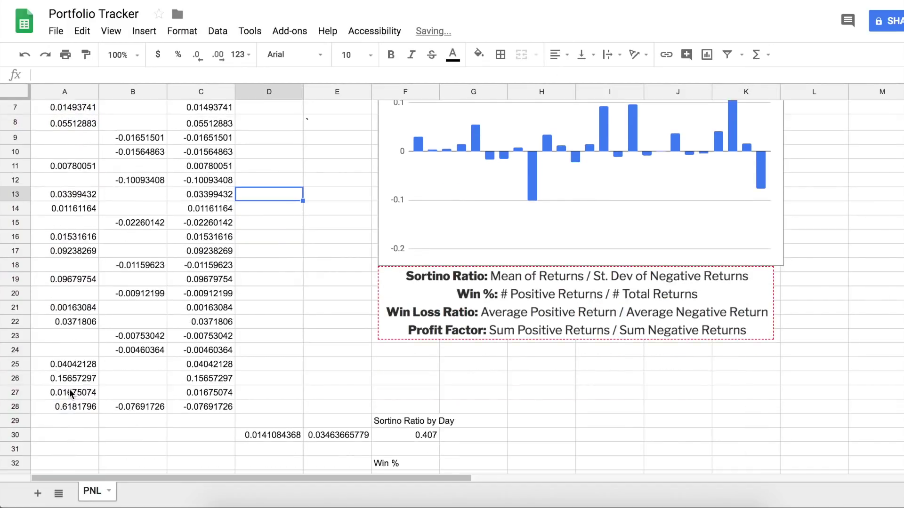
Move the gains total from A28 to D36, in the Profit Factor row.
click(75, 410)
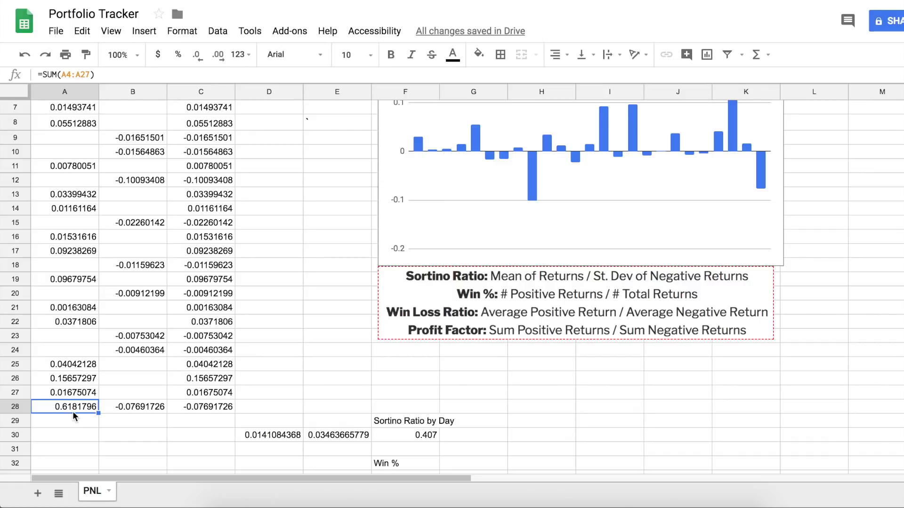
scroll(73, 411, down, 2)
scroll(74, 349, down, 1)
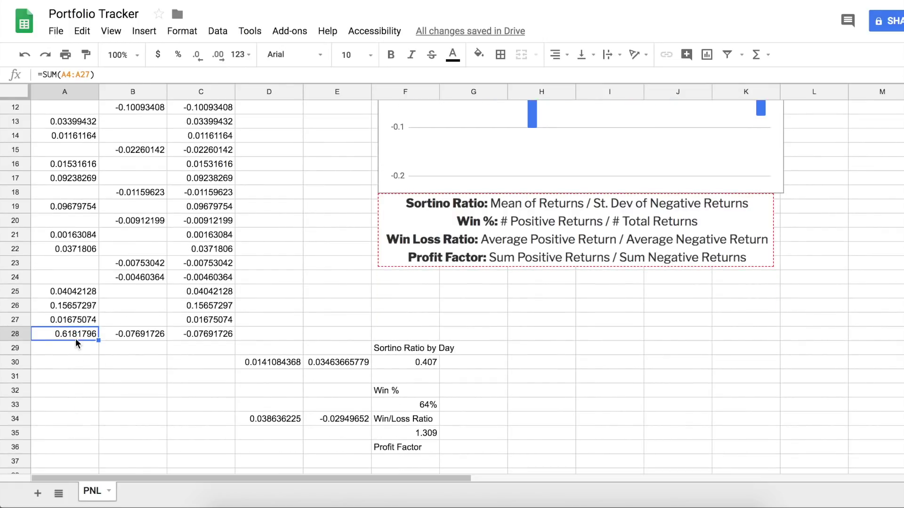
drag(75, 340, 264, 451)
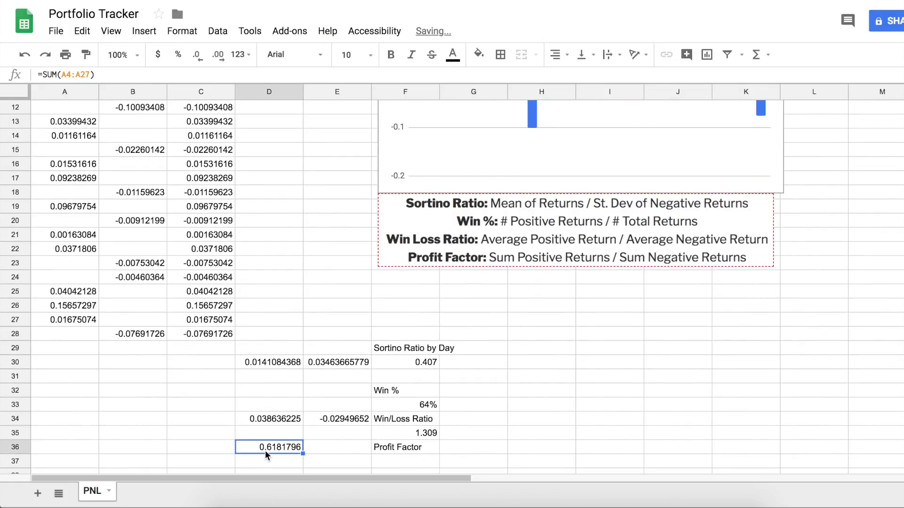
Sum the losses in B9:B28 with the SUM function, placing the total in B29.
click(142, 335)
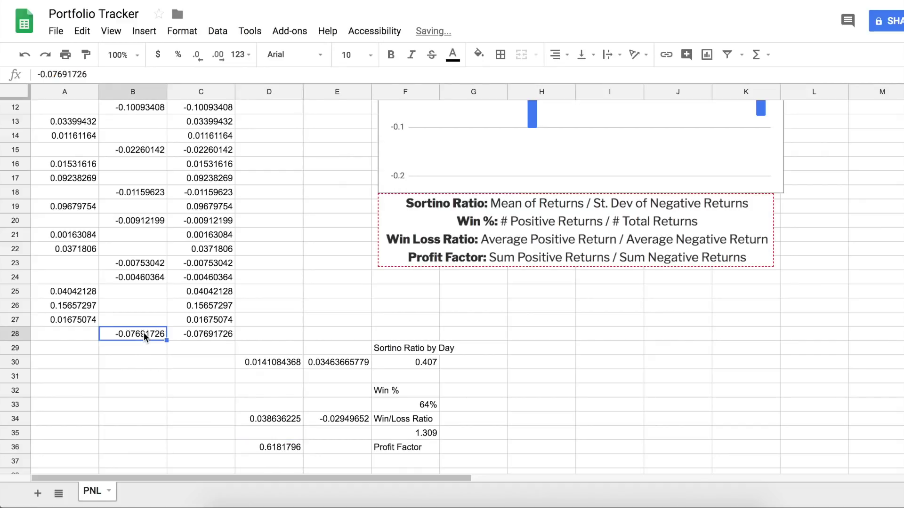
scroll(144, 334, up, 3)
shift+click(134, 181)
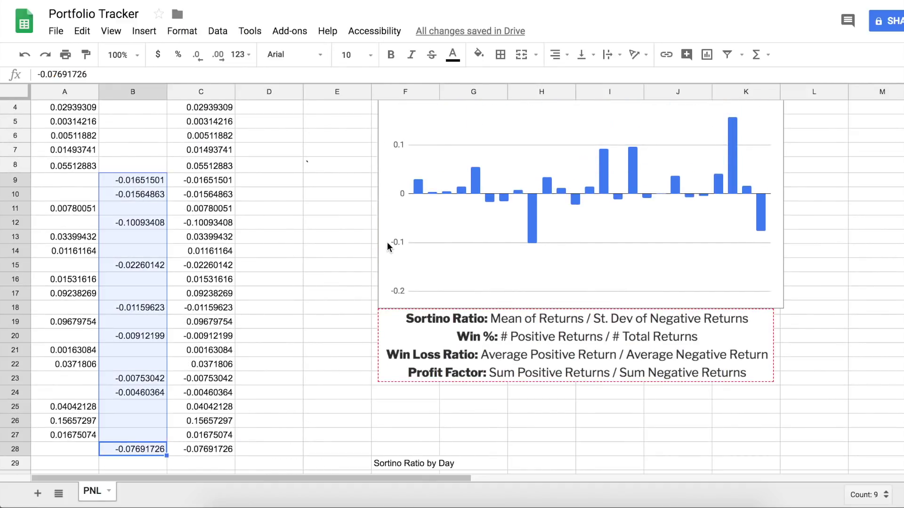
scroll(387, 242, down, 2)
scroll(514, 291, down, 1)
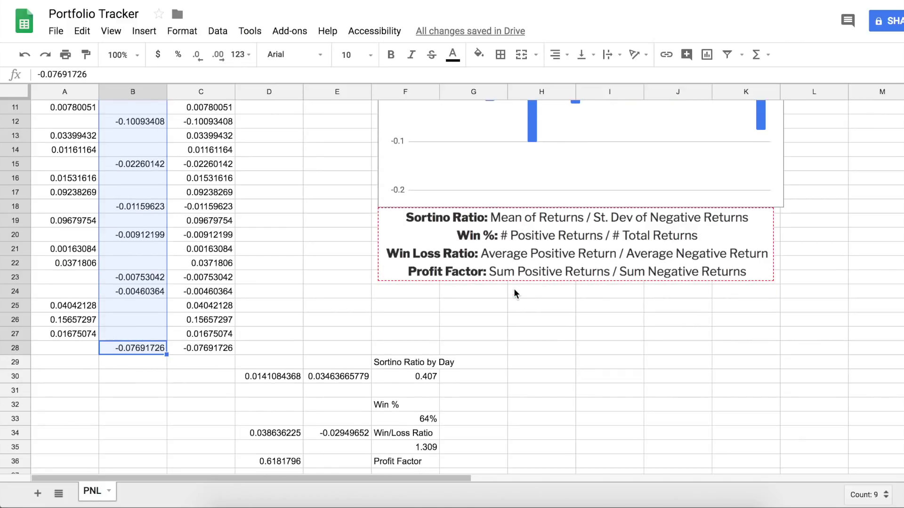
click(757, 54)
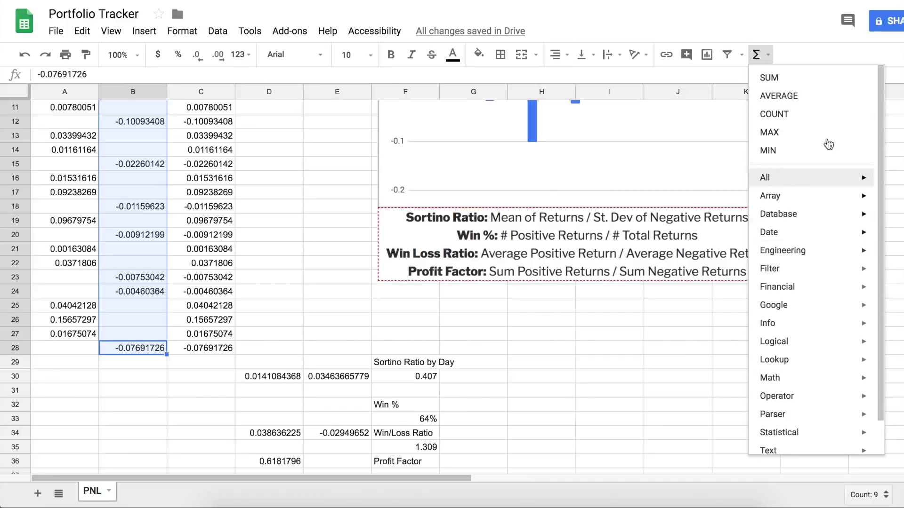
click(805, 82)
click(344, 223)
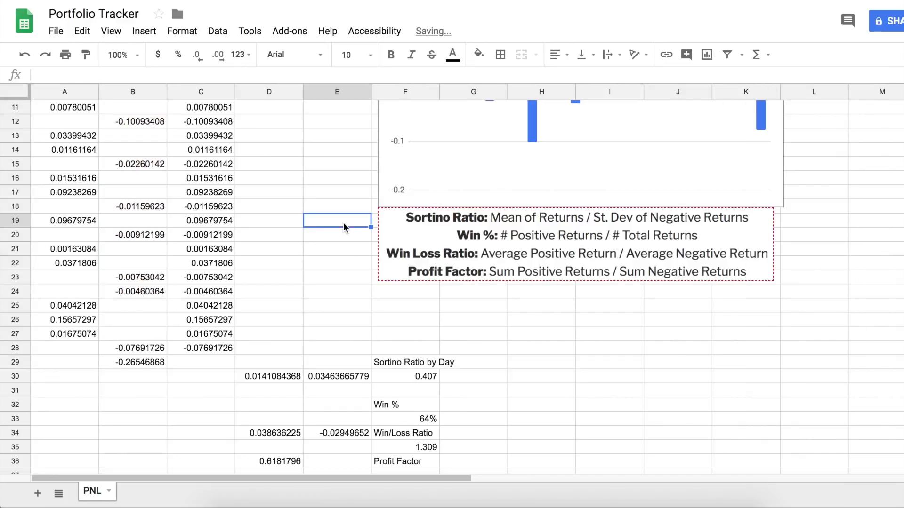
Move the losses total from B29 to E36, beside the gains total.
click(146, 362)
scroll(144, 369, down, 1)
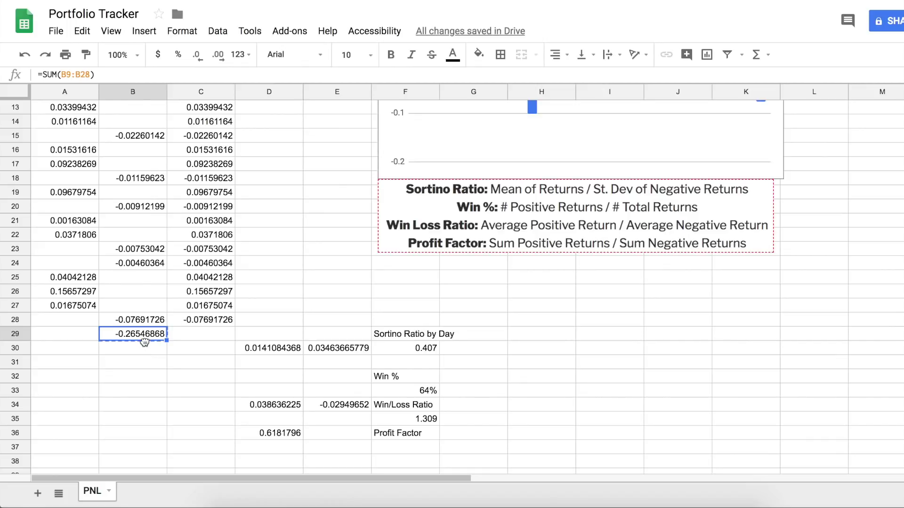
drag(328, 433, 330, 437)
click(164, 419)
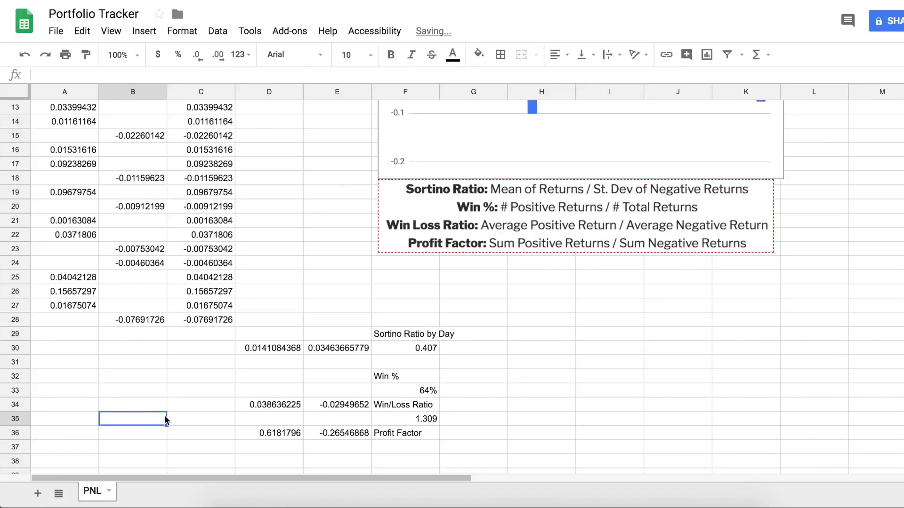
Copy the gains total from D36 and replace the Google calculation with 0.6181796 followed by a division sign.
click(277, 433)
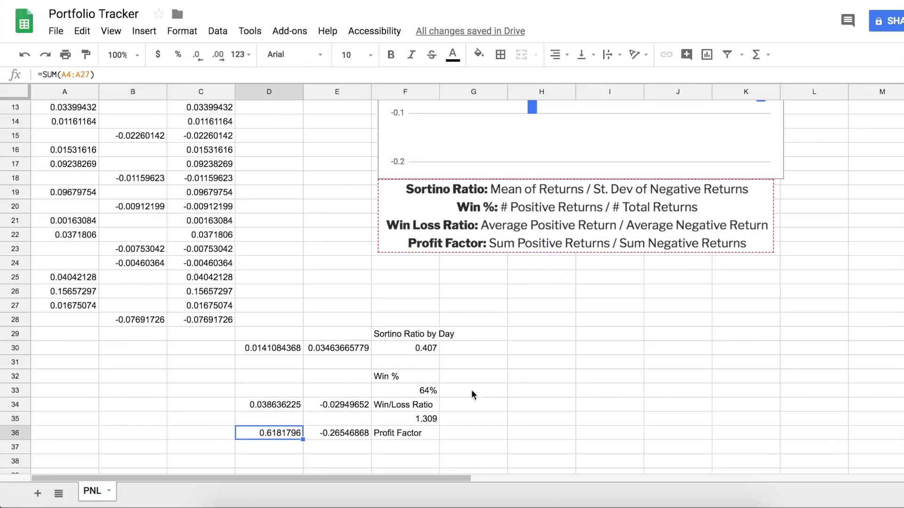
key(ctrl+Tab)
click(232, 21)
key(ctrl+a)
text(0.6181796/)
Copy the losses total from E36 as the divisor, remove its minus sign and run the Google calculation 0.6181796/0.26546868.
key(ctrl+shift+Tab)
click(351, 434)
key(ctrl+c)
key(ctrl+Tab)
key(ctrl+v)
key(alt+Left)
key(BackSpace)
key(Return)
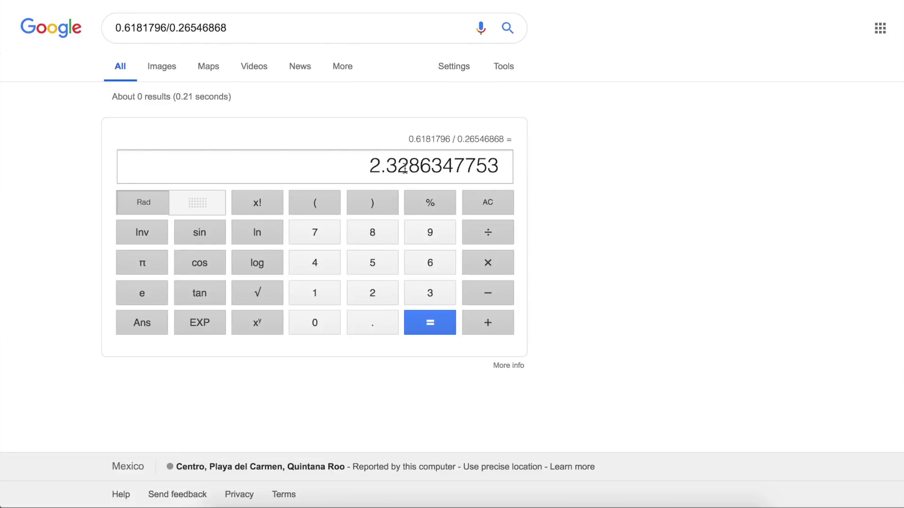
Return to the Portfolio Tracker sheet and enter 2.33 in F37 under the Profit Factor label.
key(ctrl+shift+Tab)
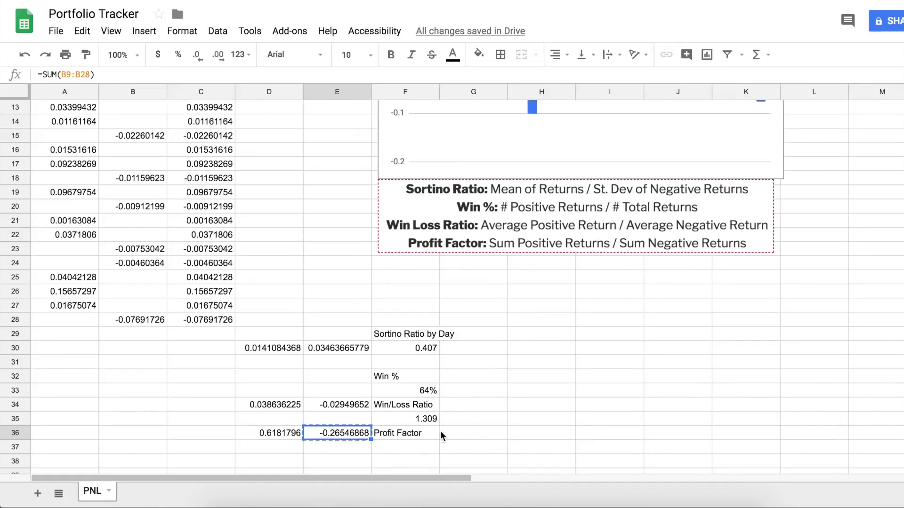
click(425, 453)
text(2.33)
click(518, 393)
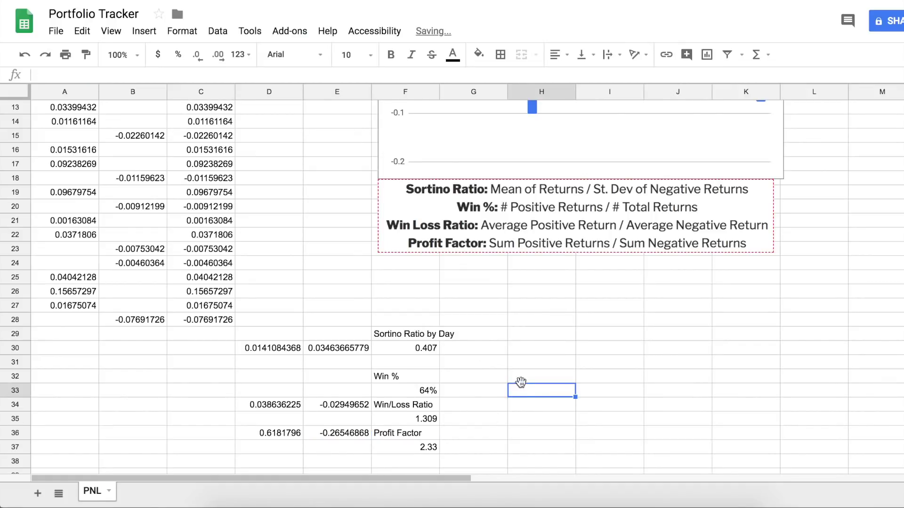
Make the statistics labels and values in F29:F37 bold.
scroll(521, 382, down, 1)
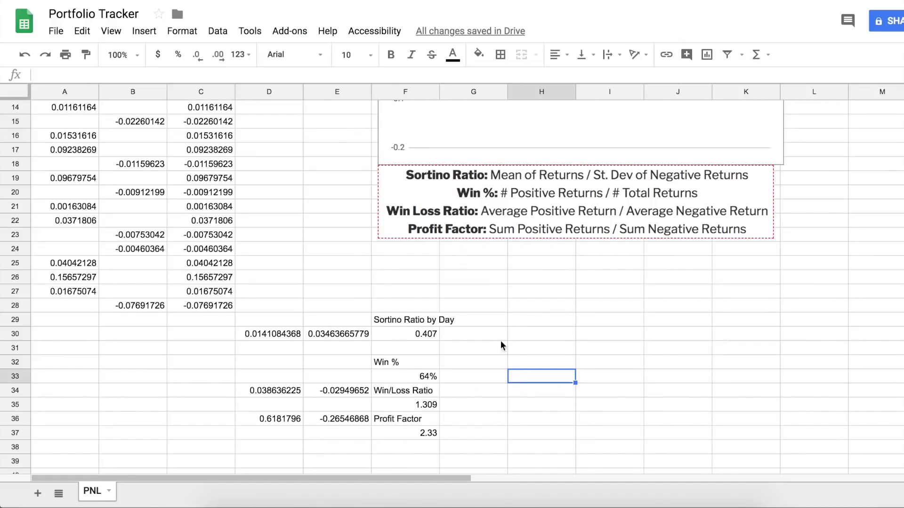
scroll(487, 427, down, 2)
click(405, 292)
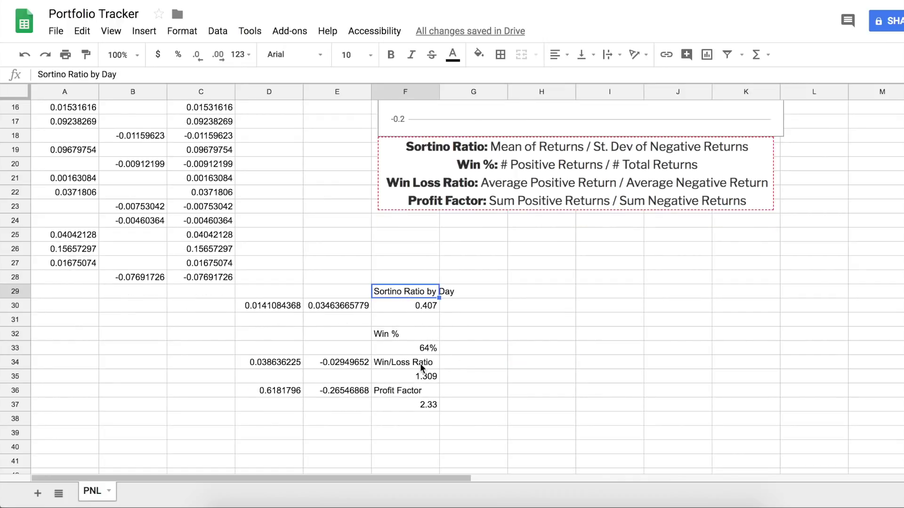
shift+click(427, 408)
key(ctrl+b)
click(547, 397)
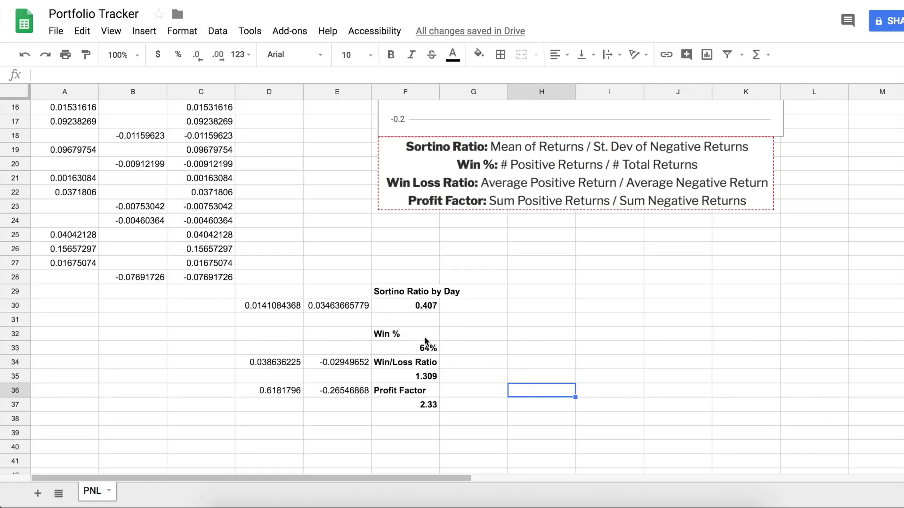
scroll(453, 397, up, 1)
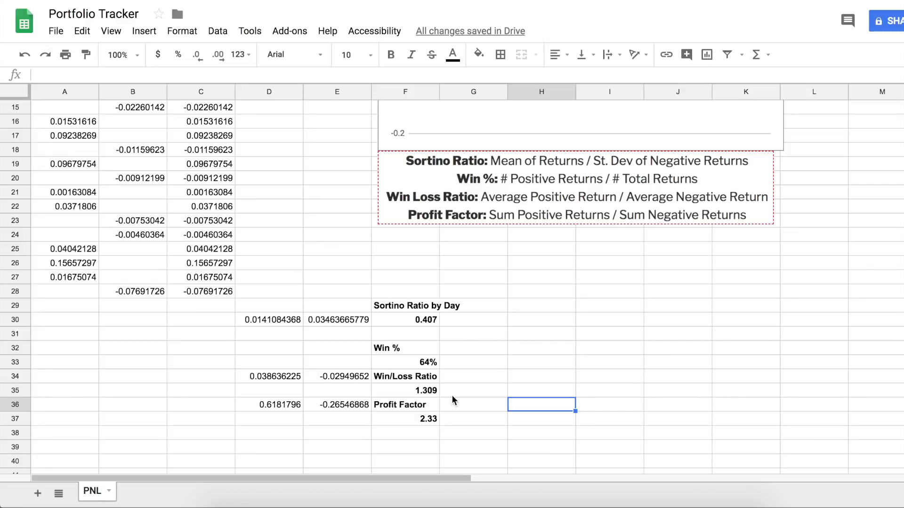
scroll(336, 316, up, 8)
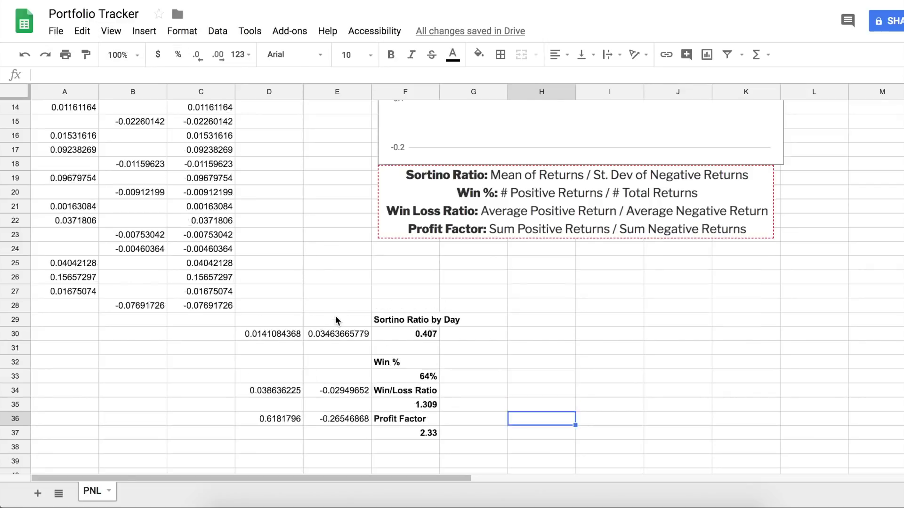
scroll(341, 405, down, 6)
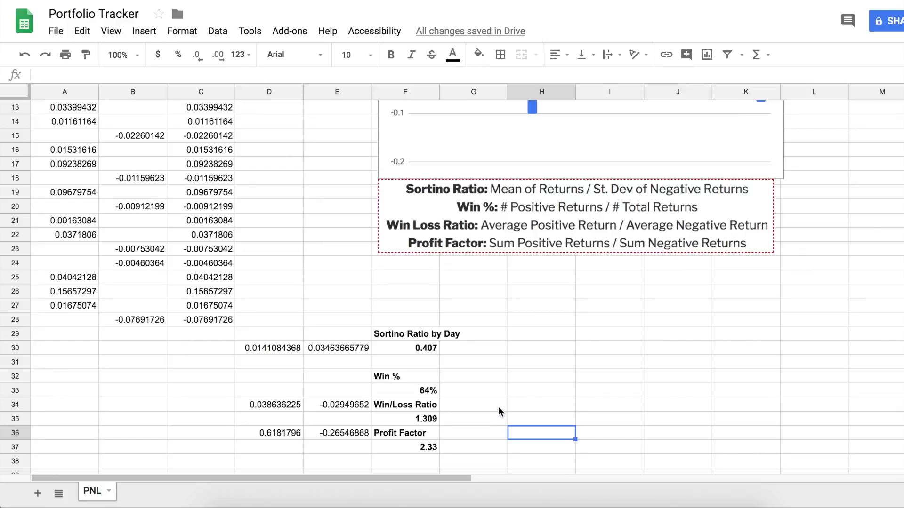
scroll(500, 411, up, 2)
scroll(347, 316, up, 4)
scroll(347, 316, up, 3)
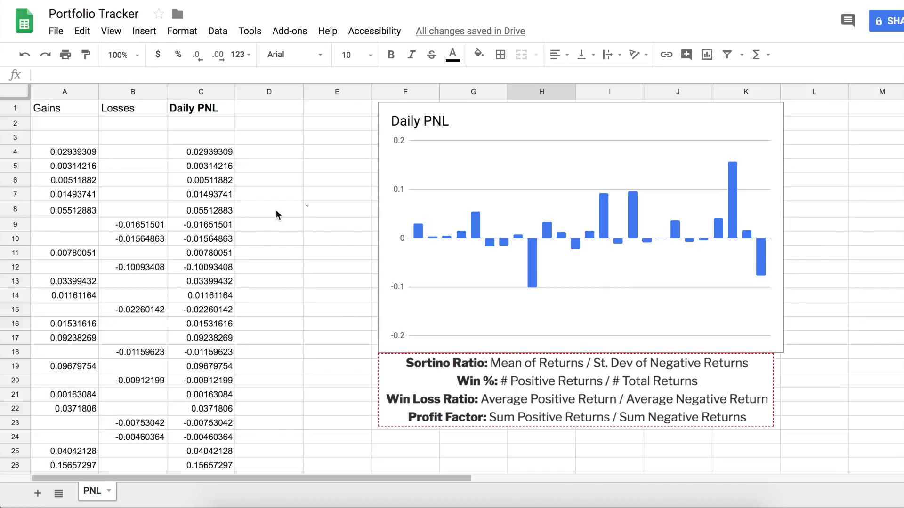
Move the statistics block D29:F37 down two rows so that it starts at D31.
scroll(287, 301, down, 3)
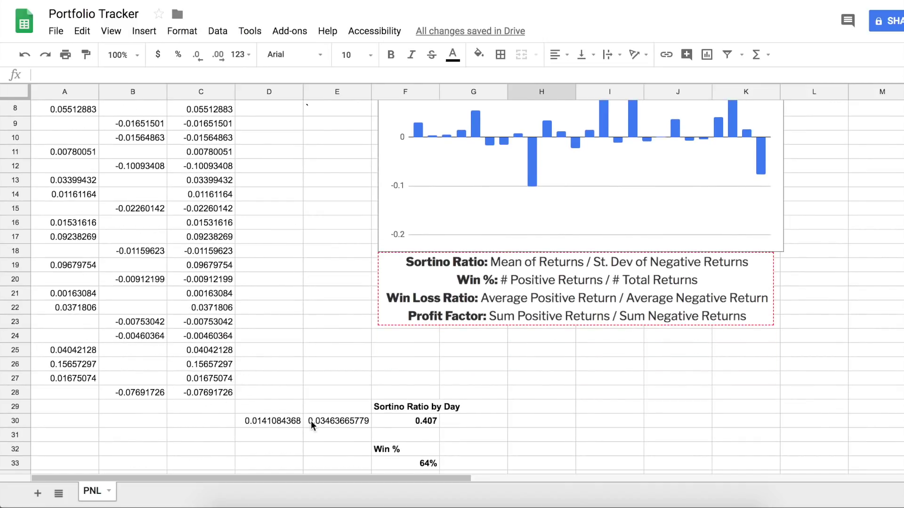
click(281, 405)
scroll(279, 405, down, 2)
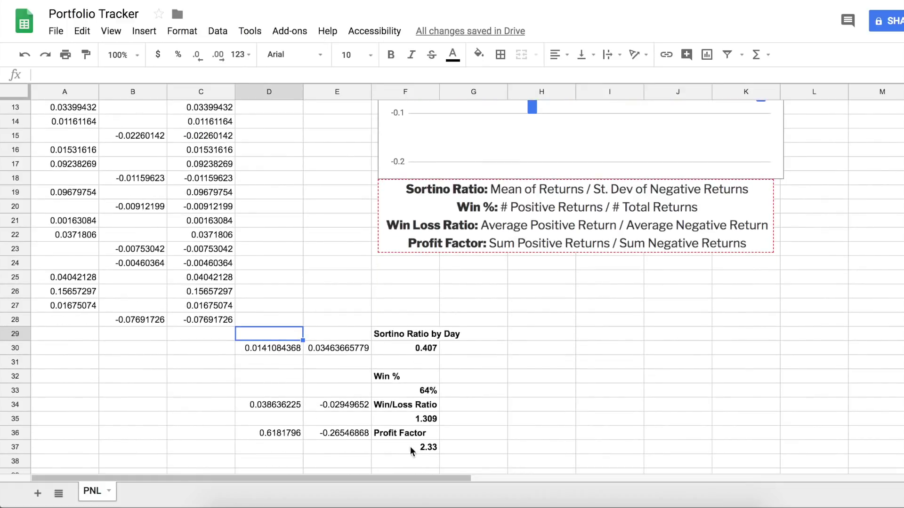
shift+click(417, 446)
drag(418, 452, 413, 472)
scroll(438, 409, down, 1)
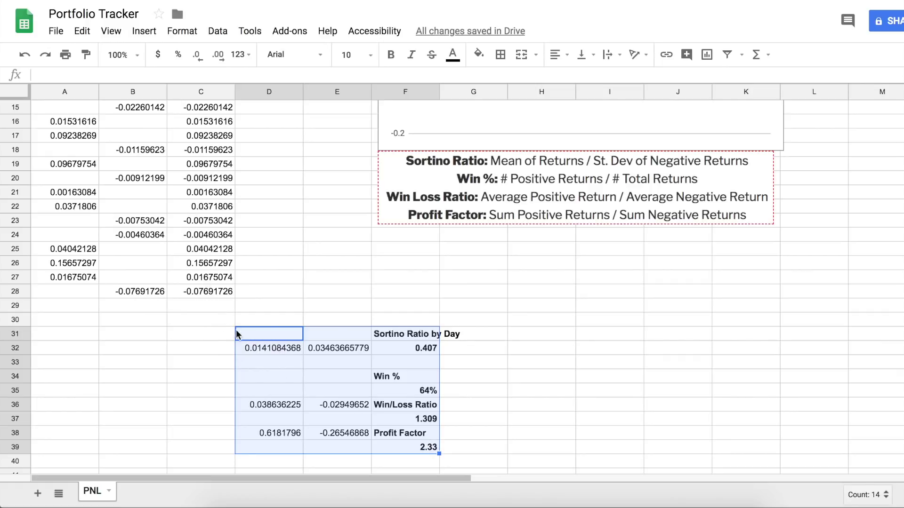
Add a new day's return of 0.025 in row 29, under both Daily PNL (C29) and Gains (A29).
click(217, 311)
scroll(297, 311, up, 2)
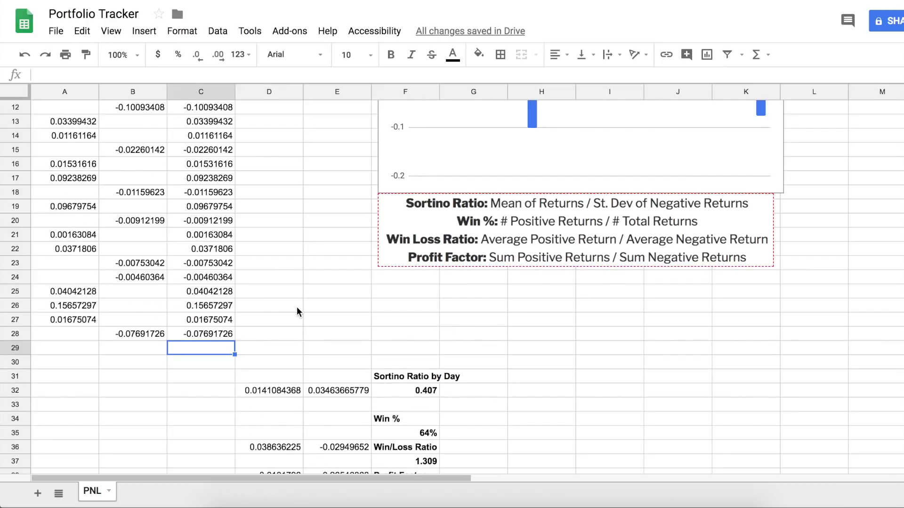
text(.0)
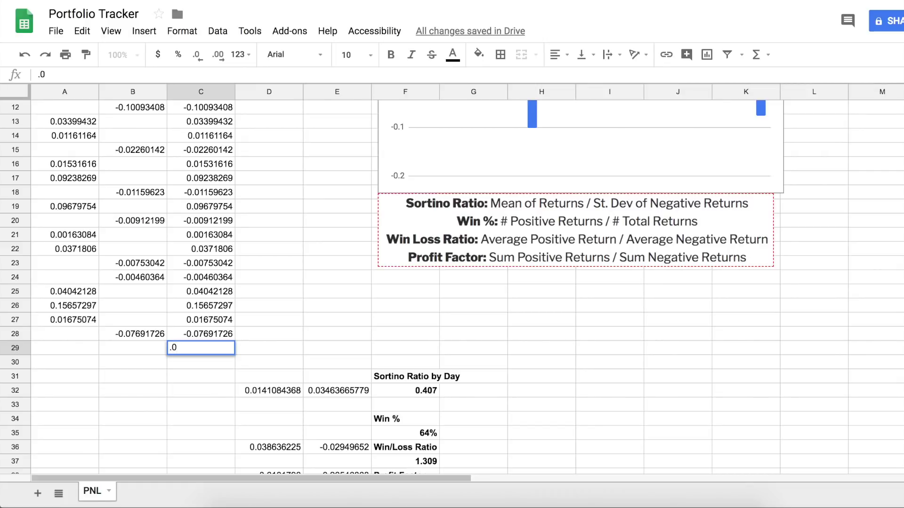
text(25)
click(71, 354)
text(.025)
click(170, 377)
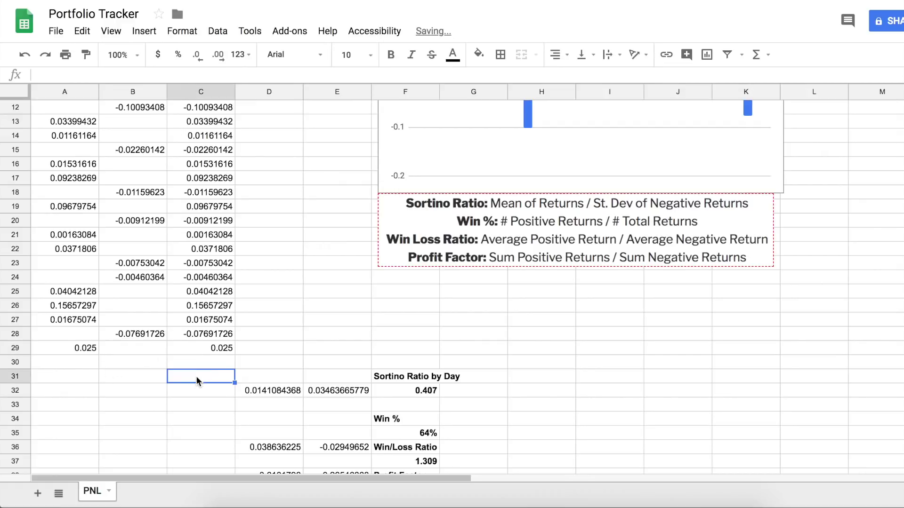
click(161, 376)
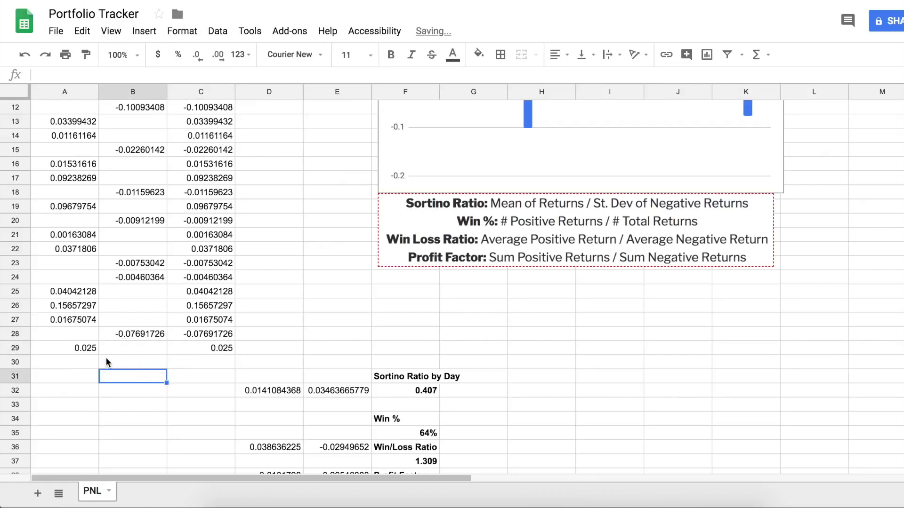
scroll(246, 221, up, 1)
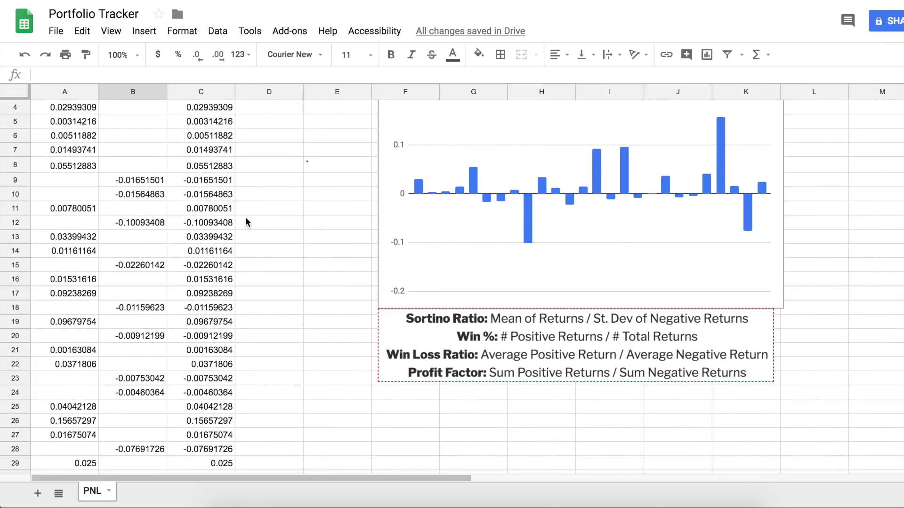
Open the Daily PNL chart's data settings and check which cell range it plots after the row 29 entry.
scroll(246, 221, down, 3)
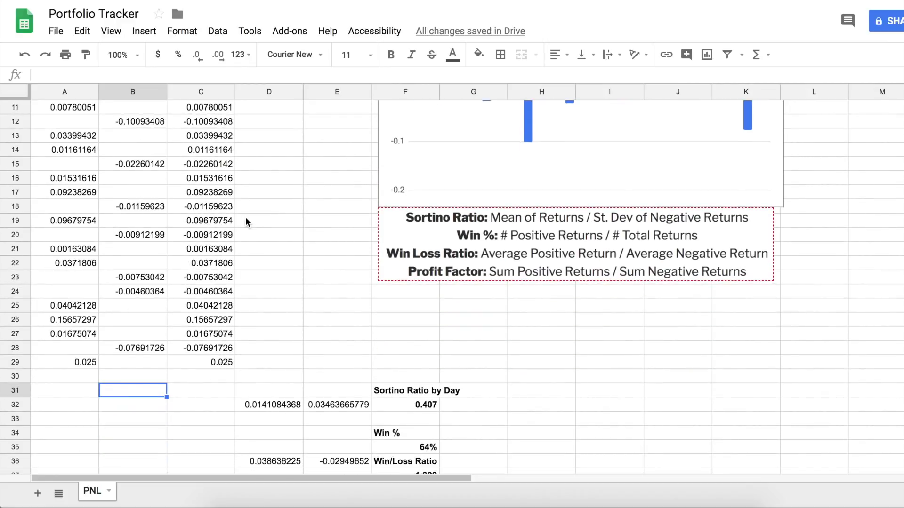
scroll(231, 361, up, 2)
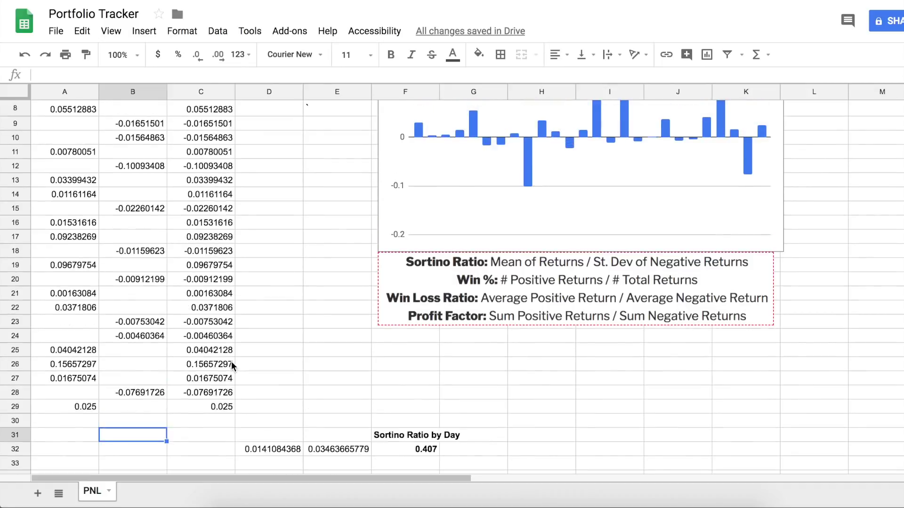
double_click(446, 239)
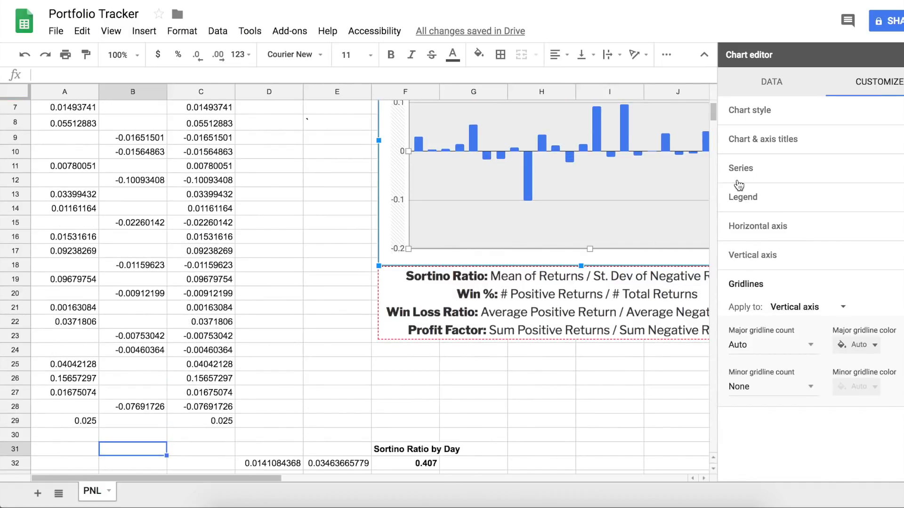
click(782, 85)
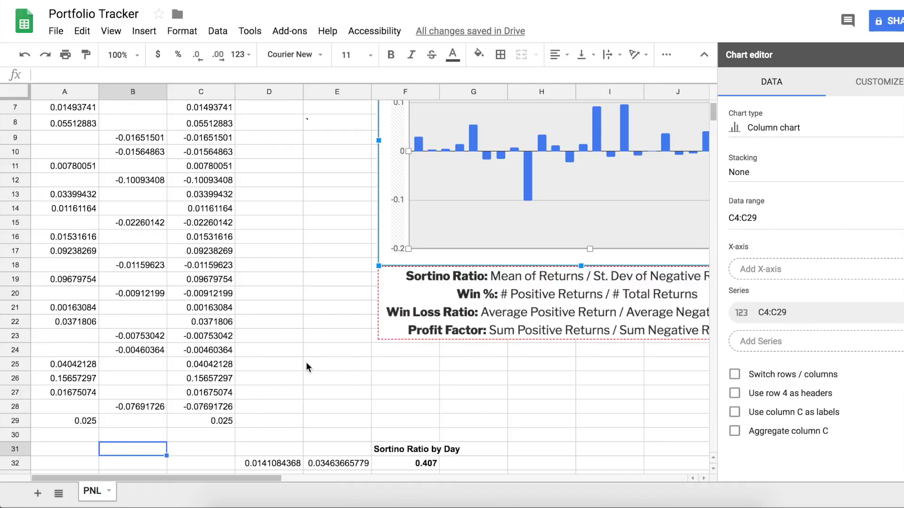
scroll(306, 362, up, 2)
scroll(306, 362, down, 2)
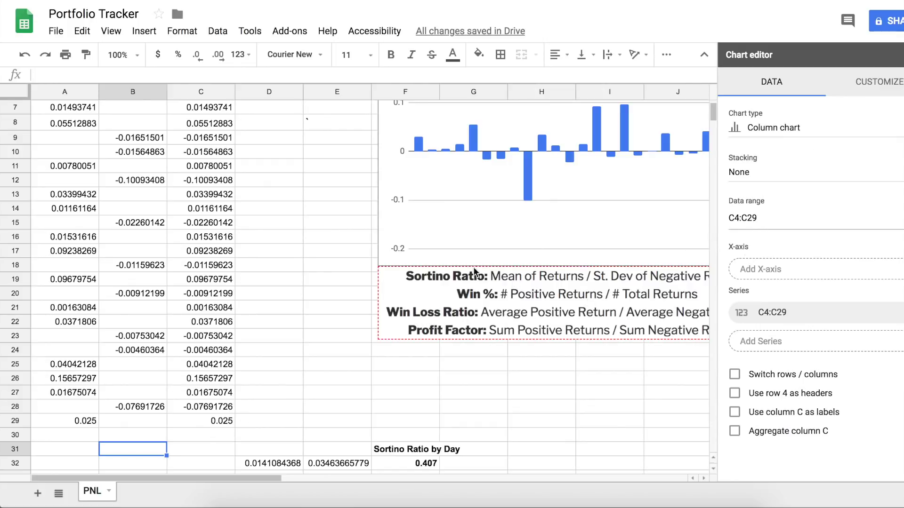
Add a new day's return of -0.01 in row 30, under both Daily PNL (C30) and Losses (B30).
click(203, 435)
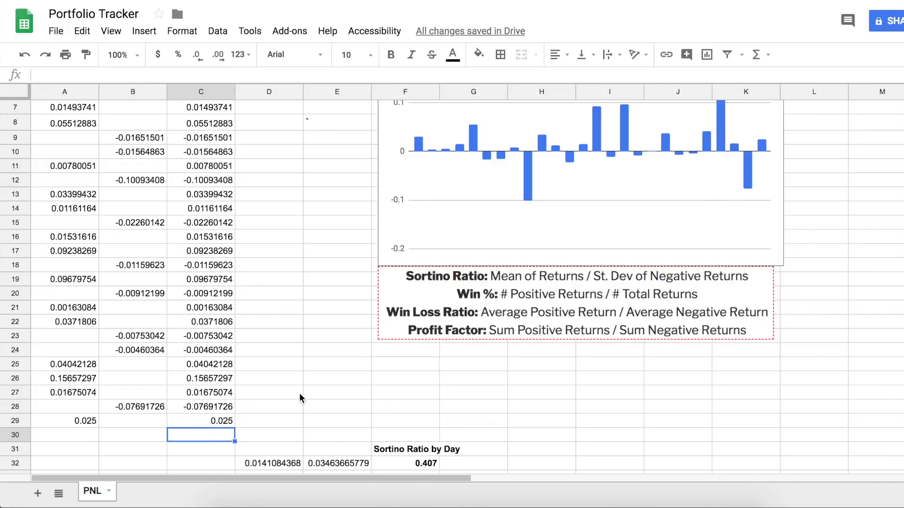
text(-.01)
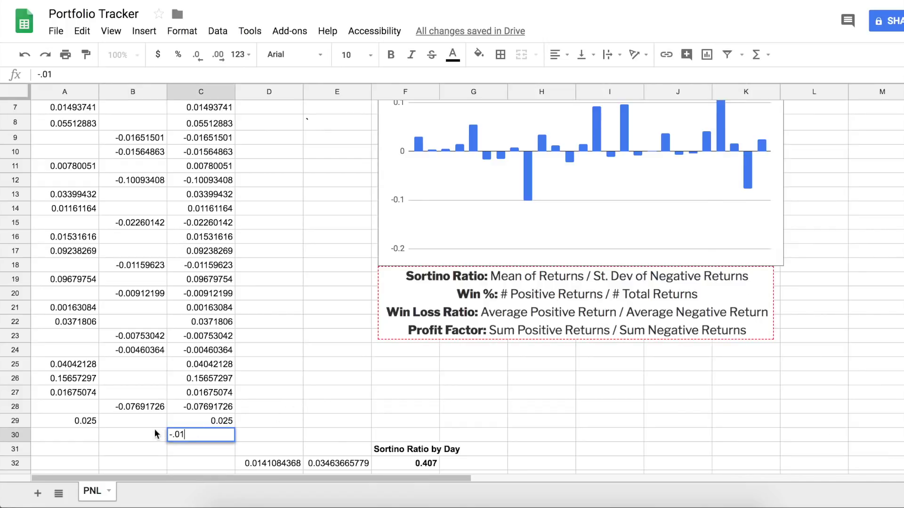
click(109, 443)
text(-0.)
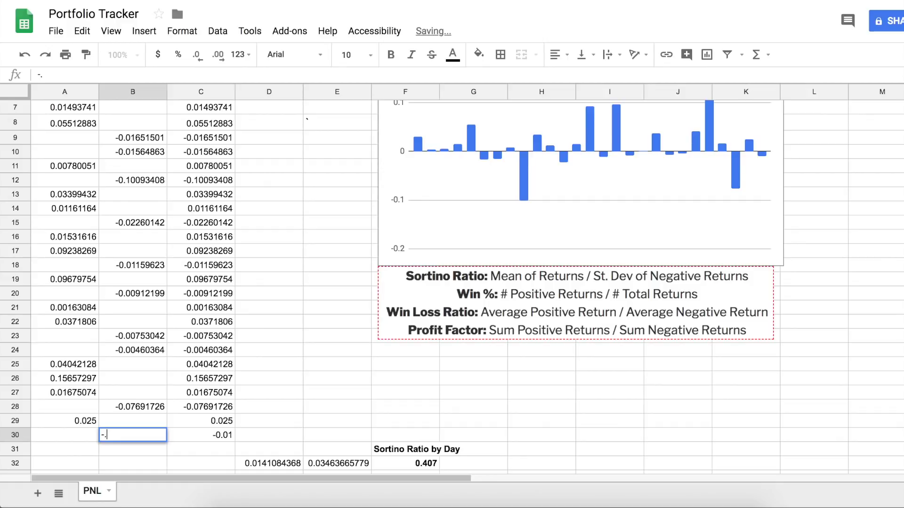
text(01)
click(325, 350)
Check the Daily PNL chart's data range again for the row 30 entry and close the chart editor.
click(659, 218)
double_click(659, 218)
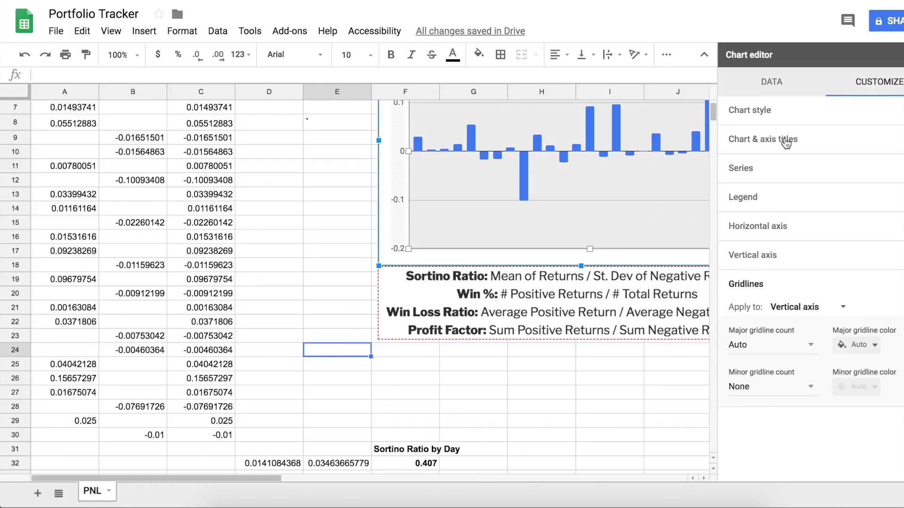
click(785, 94)
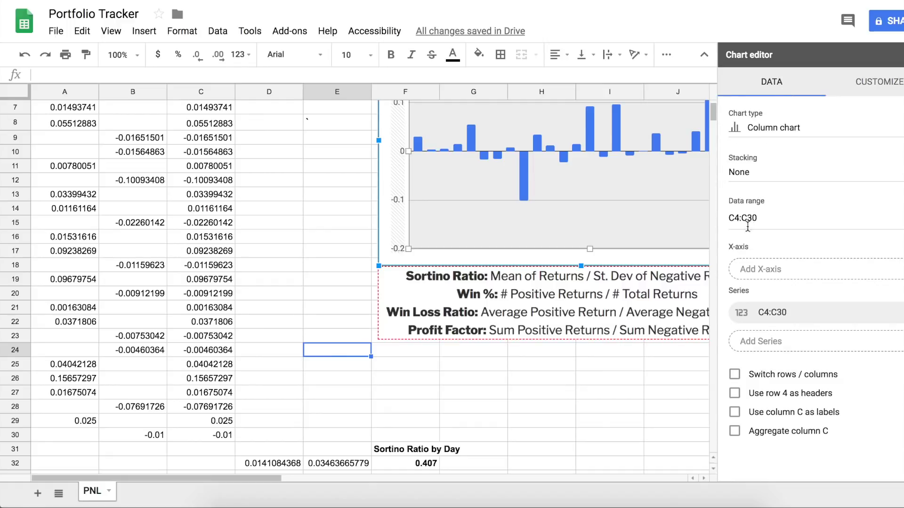
click(896, 60)
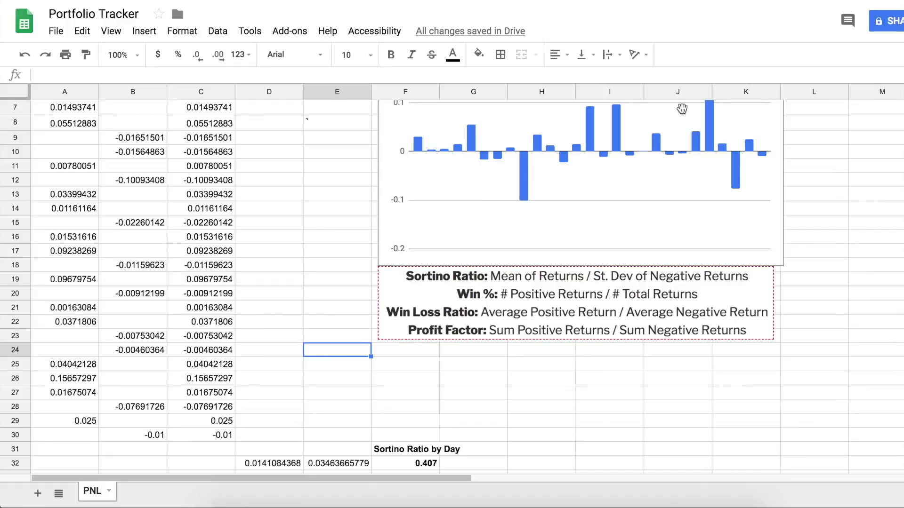
Clear the two added daily returns in A29:C30 and check the Daily PNL chart.
scroll(304, 302, down, 1)
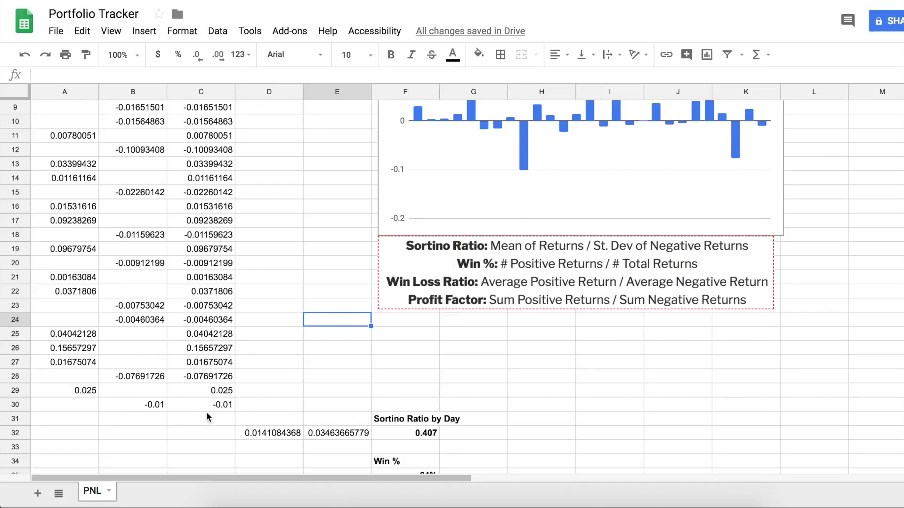
drag(210, 405, 94, 394)
scroll(365, 294, up, 2)
scroll(345, 271, up, 1)
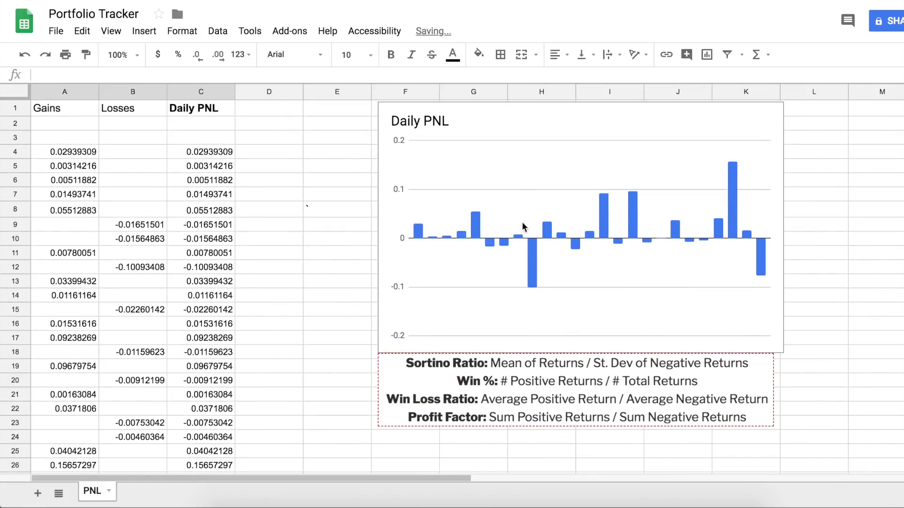
click(312, 242)
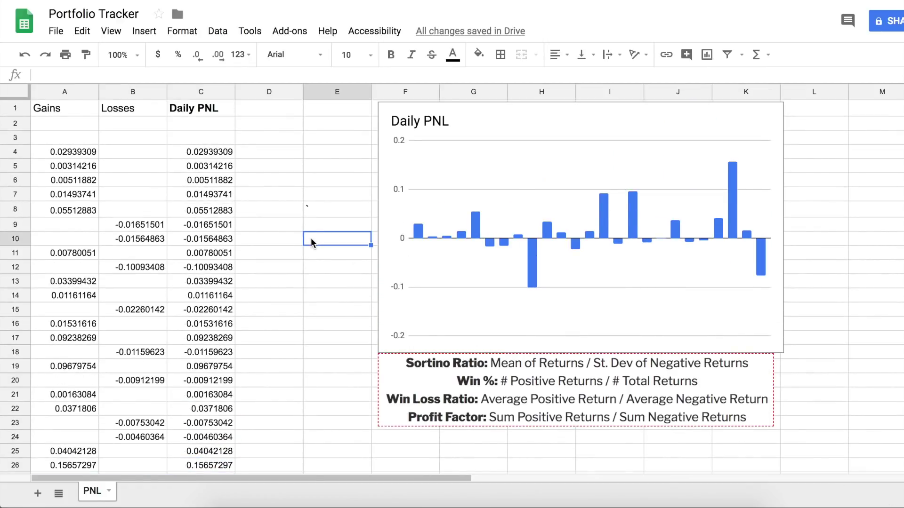